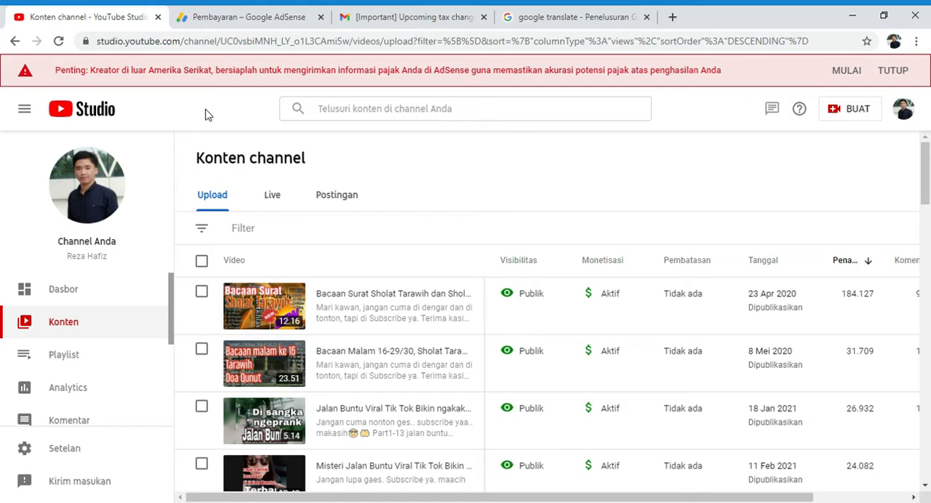
Step: Open the YouTube Team email about upcoming tax changes in Gmail and look through its text
left_click(373, 11)
scroll(328, 233, "up", 10)
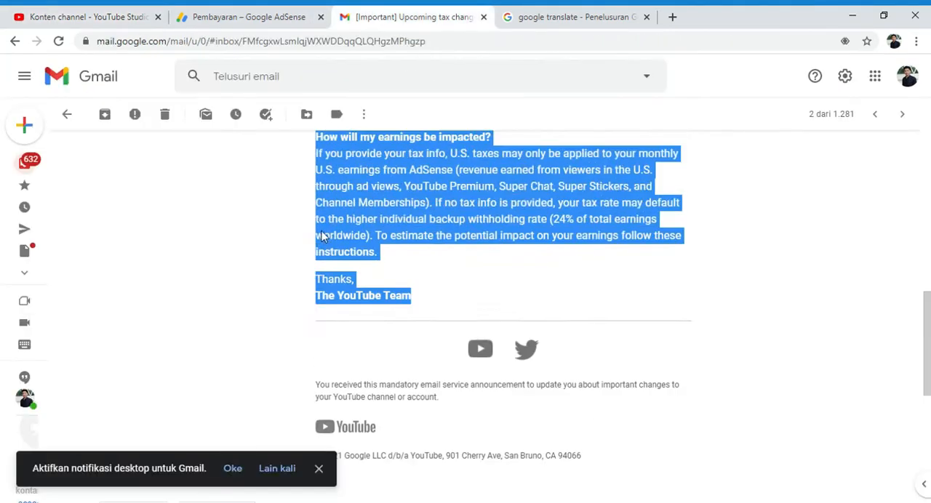
scroll(327, 233, "down", 2)
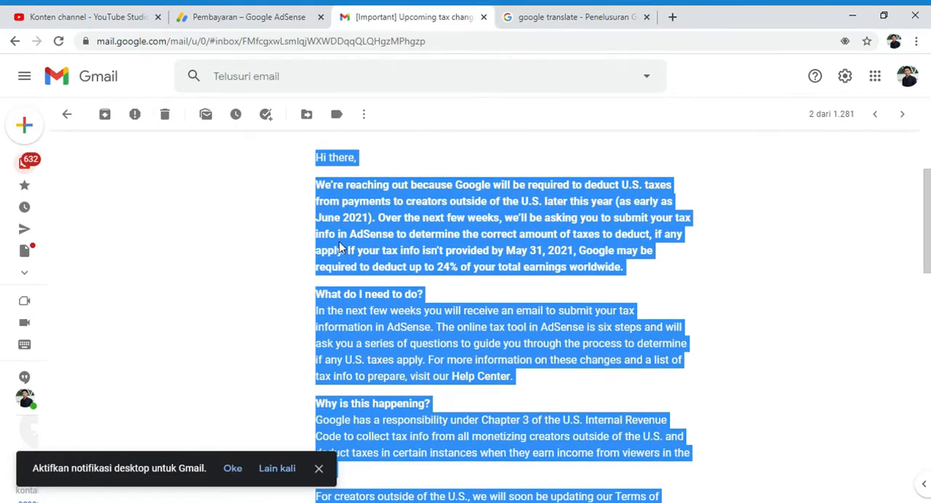
Step: Switch to Google Translate and view the opening of the email's Indonesian translation
key("ctrl+Tab")
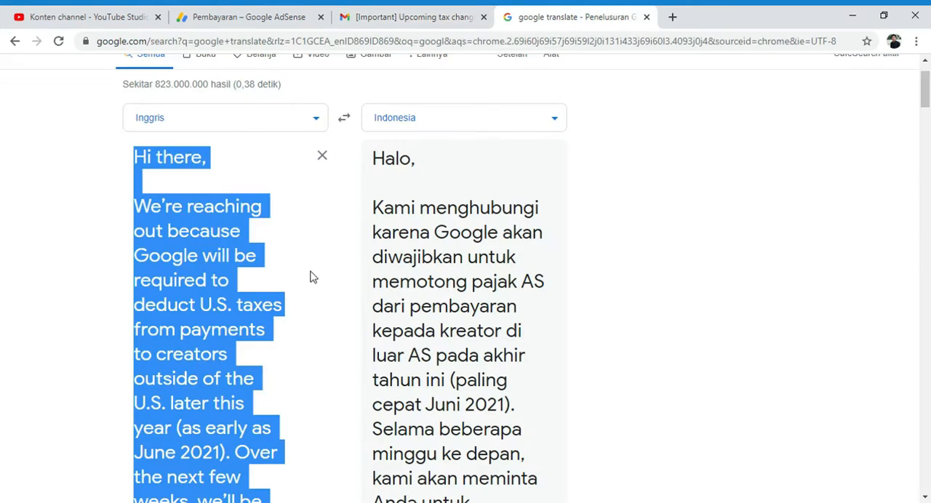
left_click(571, 175)
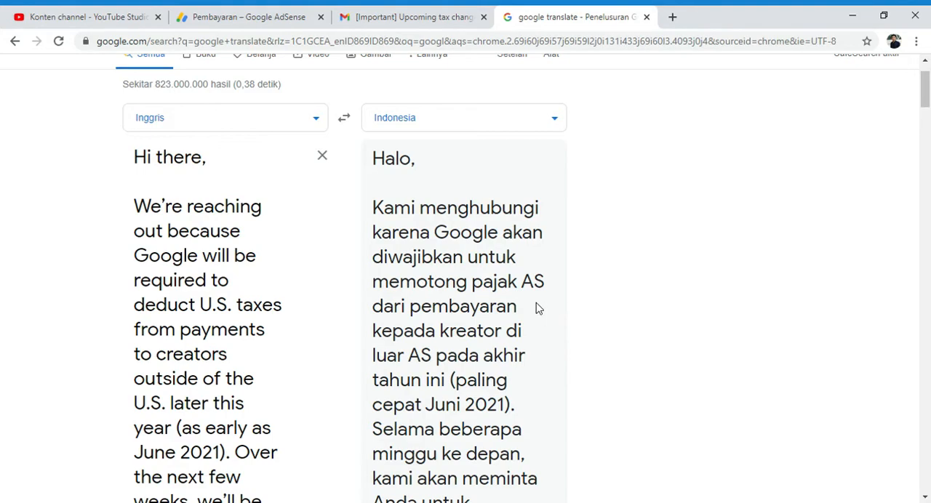
scroll(492, 306, "down", 5)
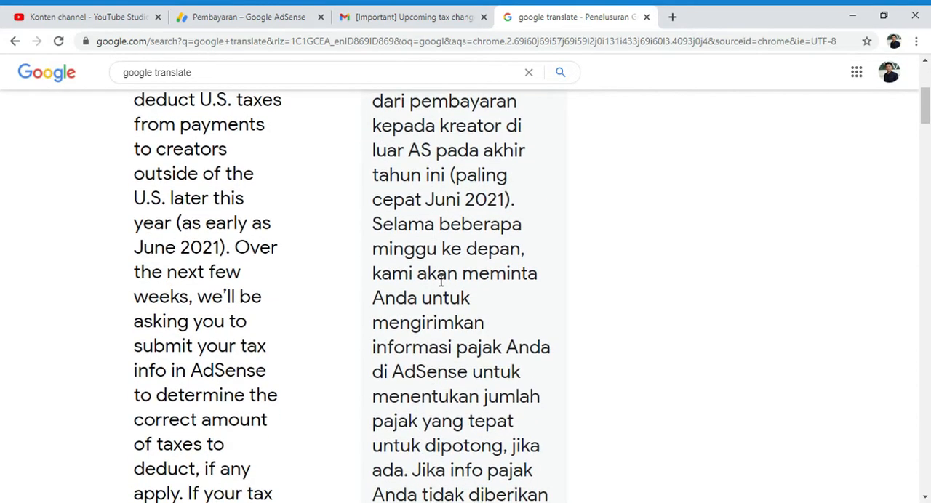
scroll(441, 283, "down", 2)
Step: Return to the tax email in Gmail, deselect its text, and review the original English message from greeting to signature
left_click(455, 14)
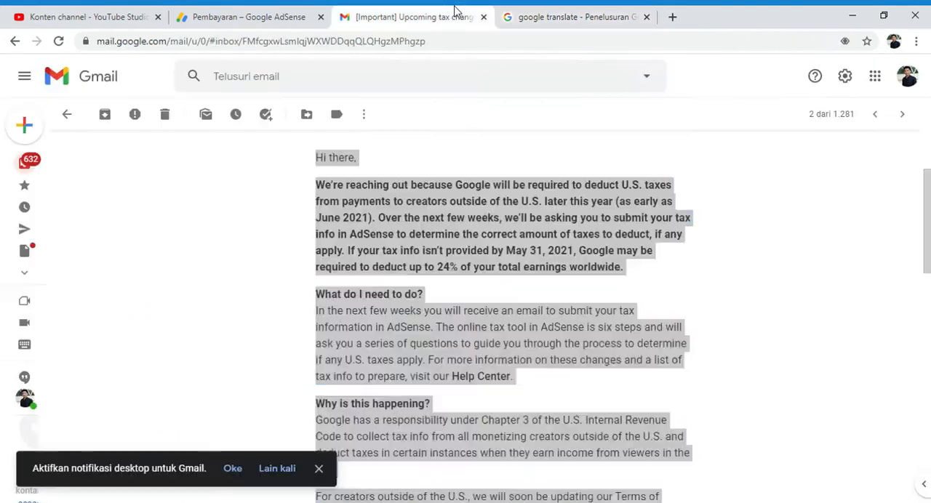
left_click(302, 256)
scroll(320, 247, "down", 5)
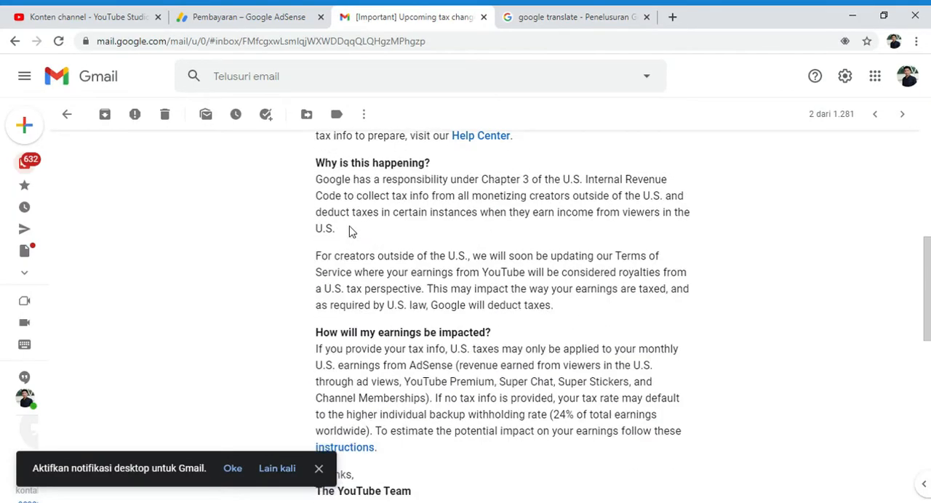
scroll(356, 231, "up", 6)
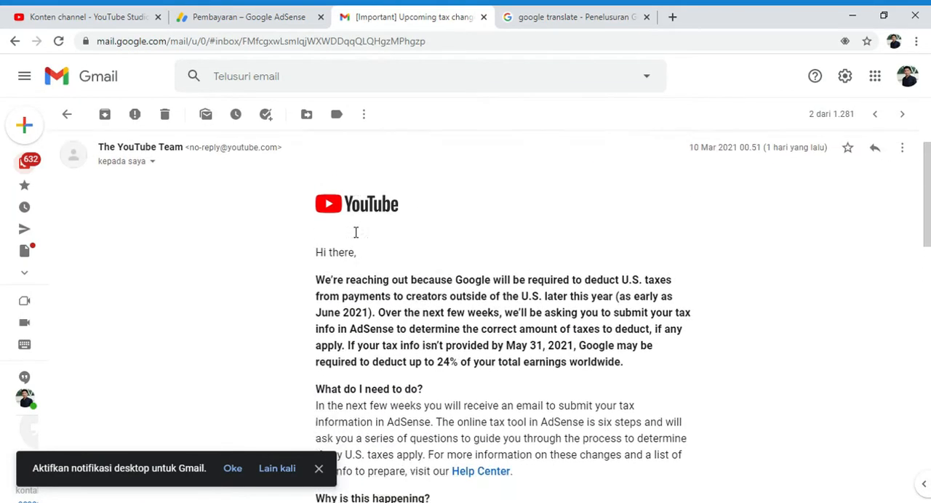
scroll(356, 232, "down", 4)
scroll(355, 231, "down", 3)
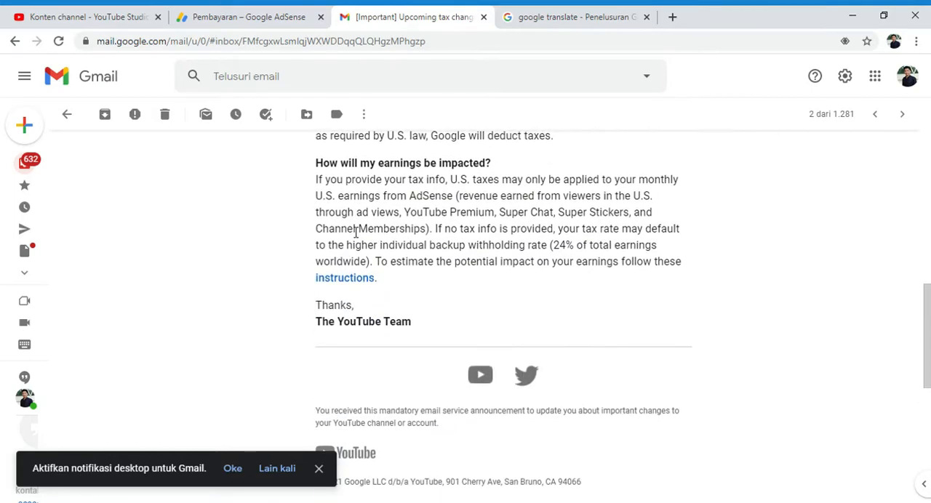
scroll(356, 231, "up", 5)
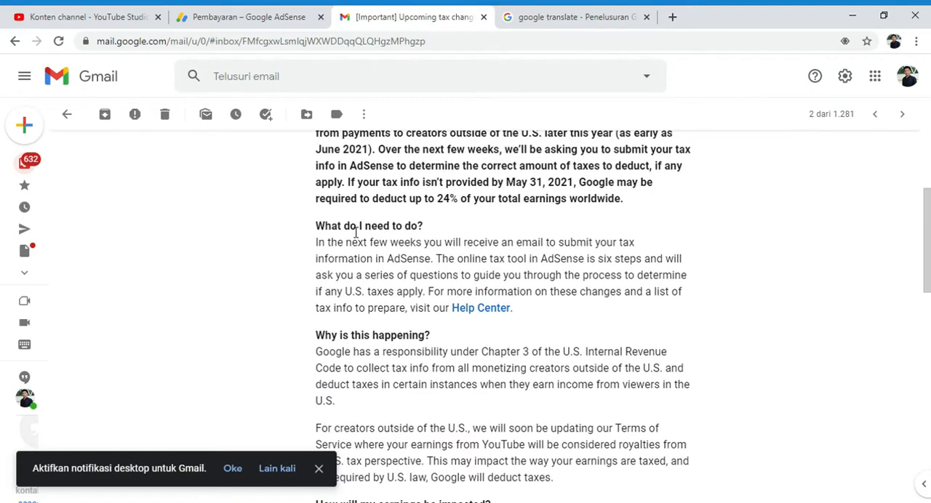
scroll(355, 231, "up", 1)
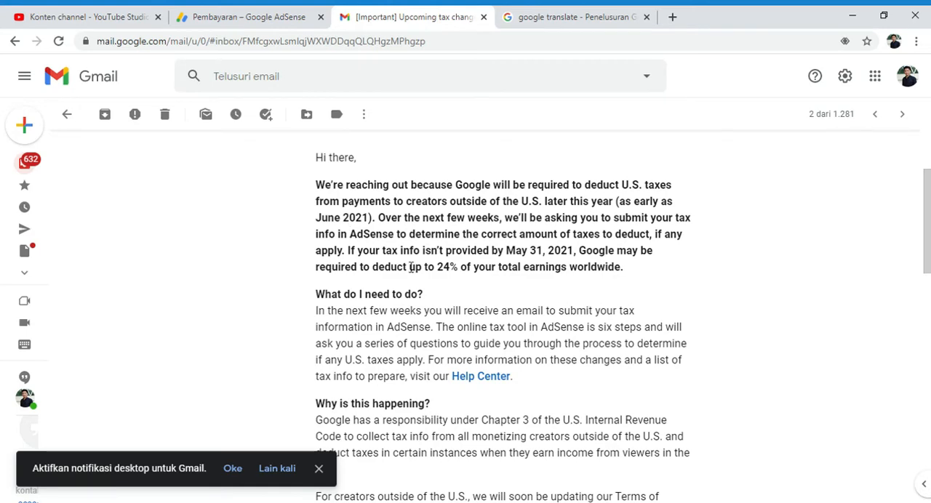
scroll(577, 235, "down", 1)
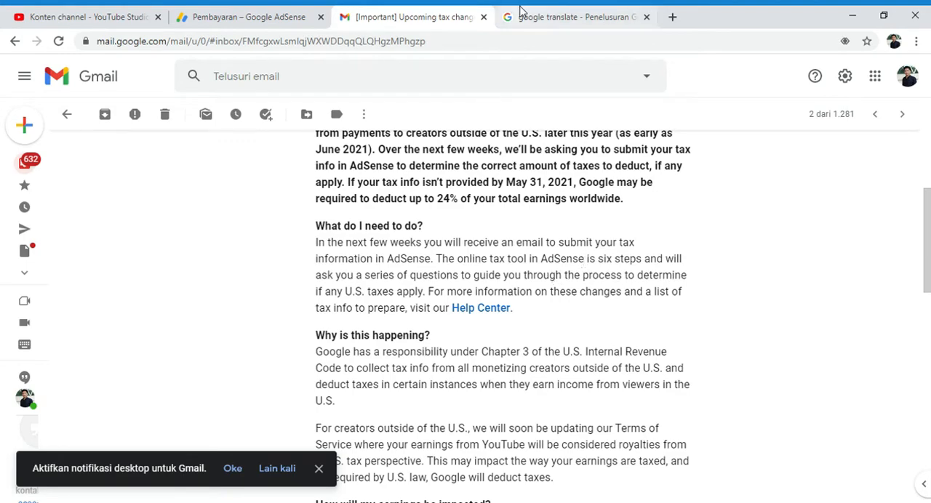
Step: Go back to Google Translate and read the translated opening paragraph on U.S. tax deductions and the tax info deadline
left_click(574, 17)
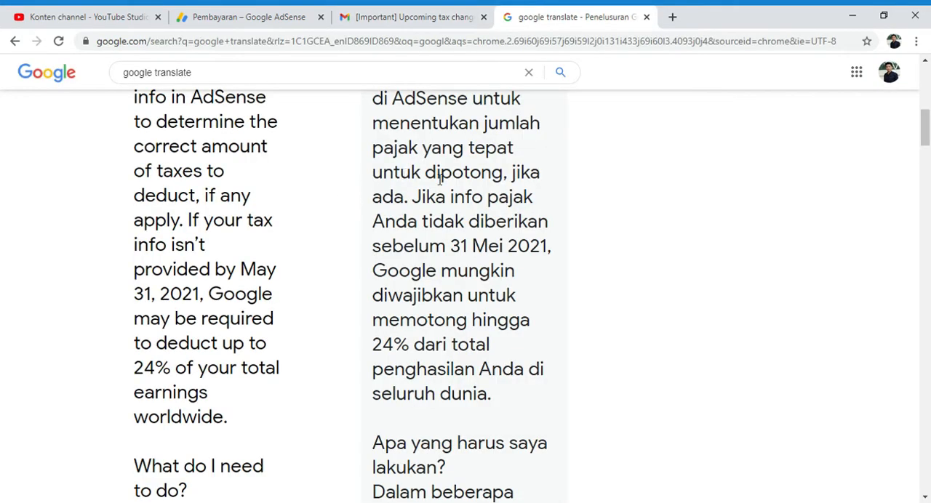
scroll(405, 174, "up", 6)
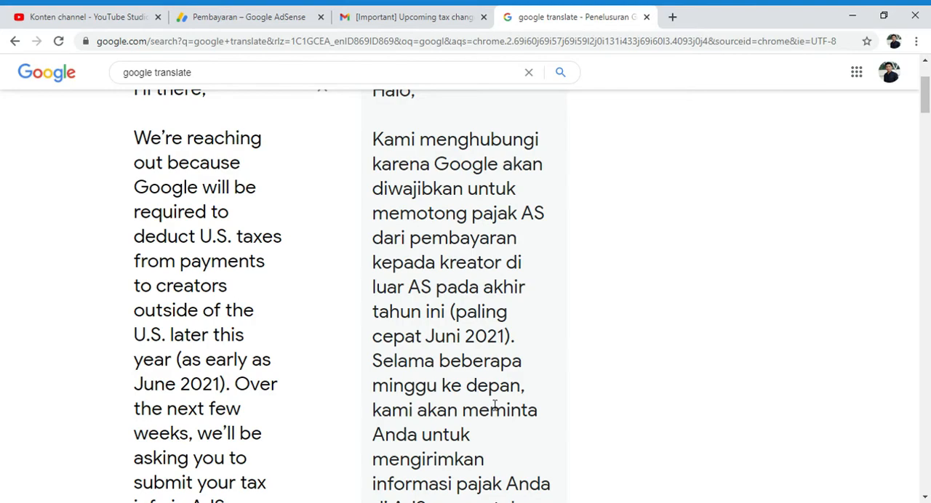
scroll(495, 405, "down", 5)
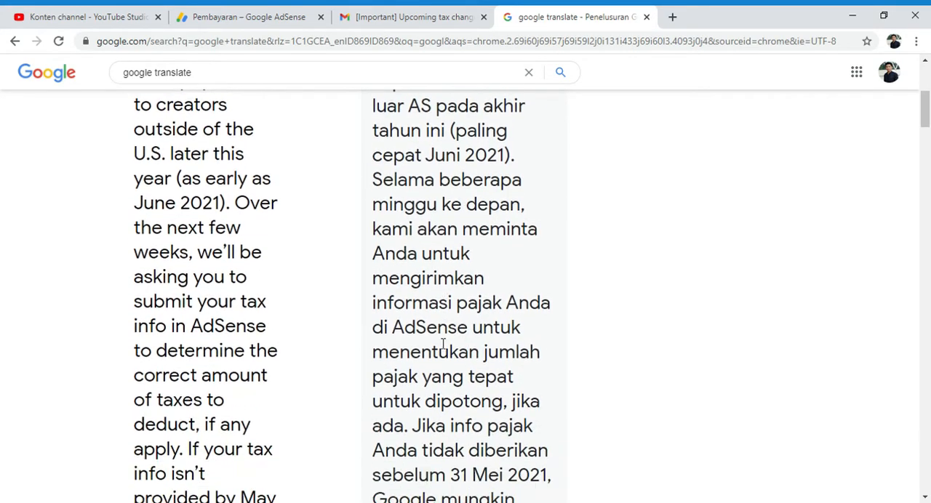
scroll(443, 344, "down", 1)
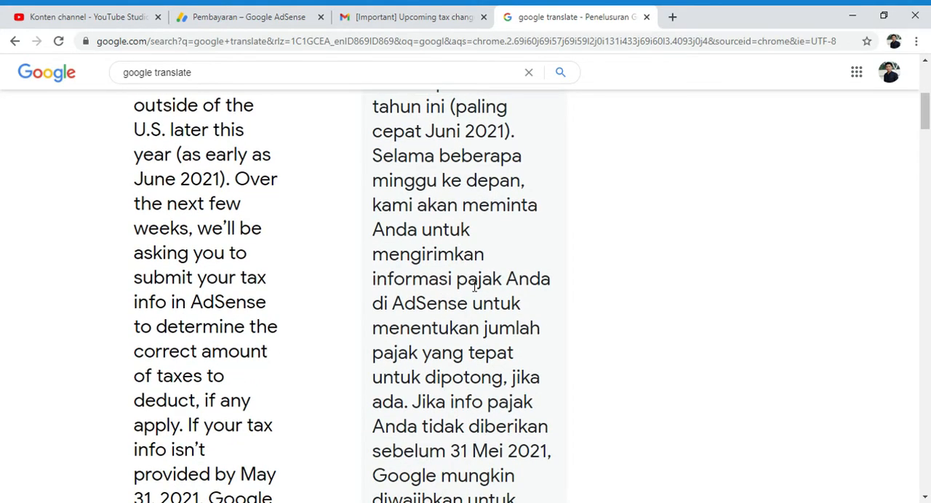
scroll(473, 298, "down", 4)
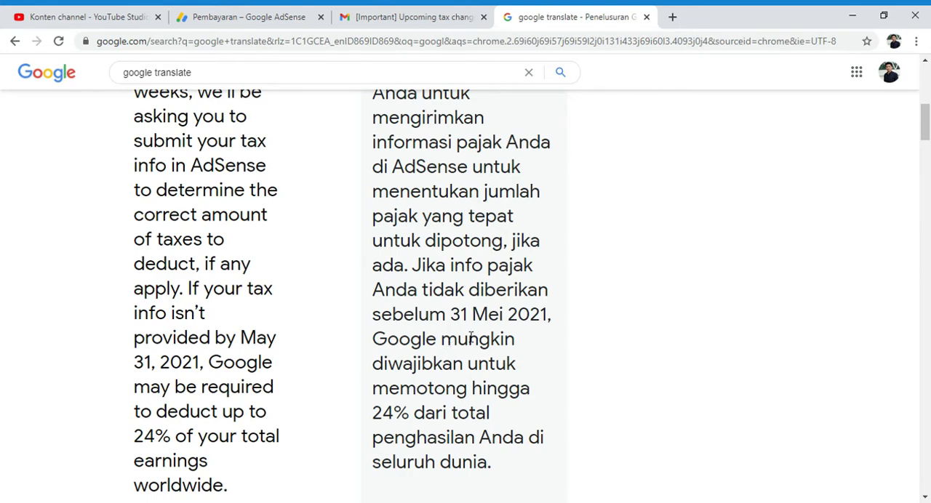
scroll(469, 337, "down", 2)
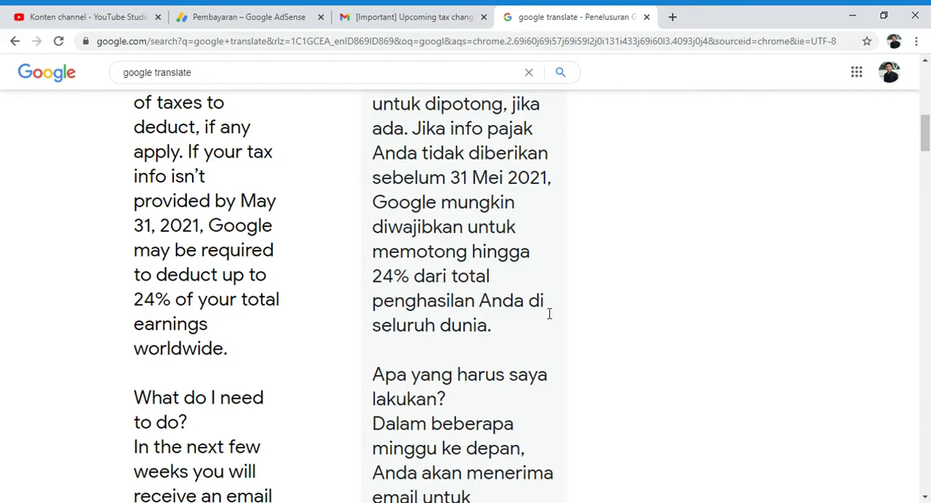
Step: Read the translated section "Apa yang harus saya lakukan?" about submitting tax information in AdSense
scroll(451, 313, "down", 3)
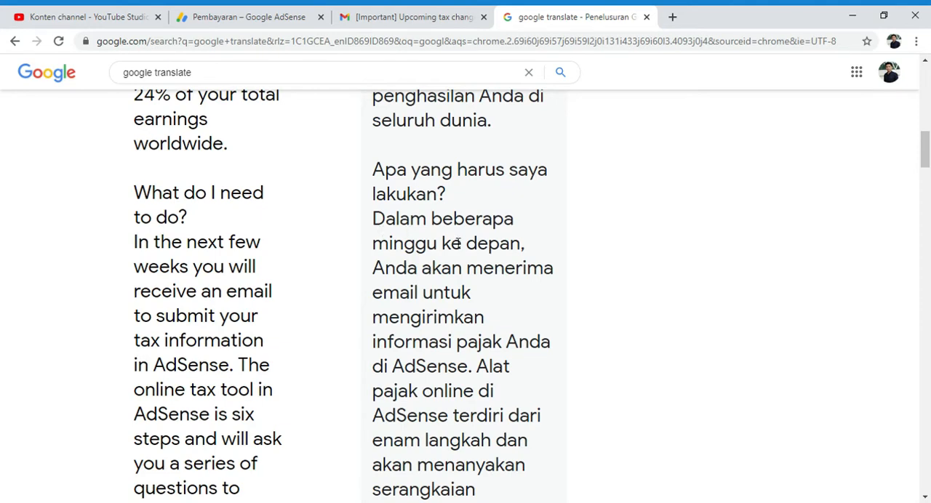
scroll(456, 245, "down", 1)
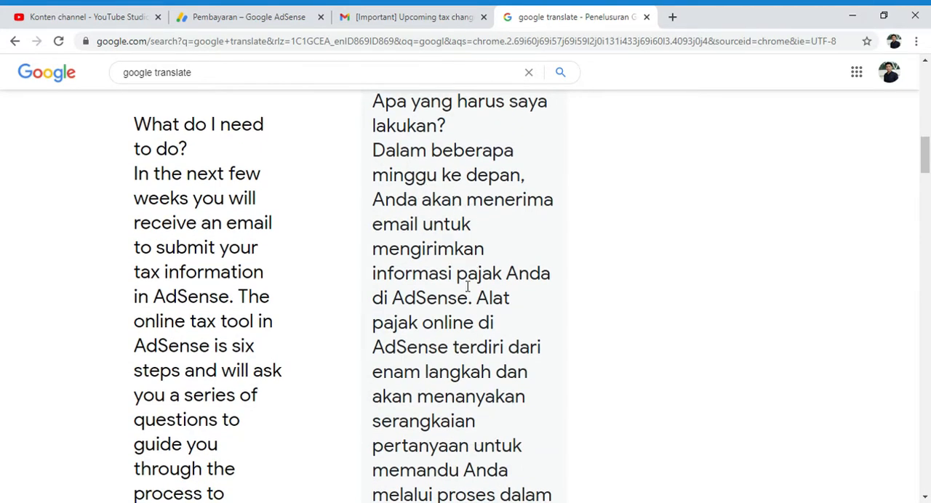
scroll(466, 283, "down", 2)
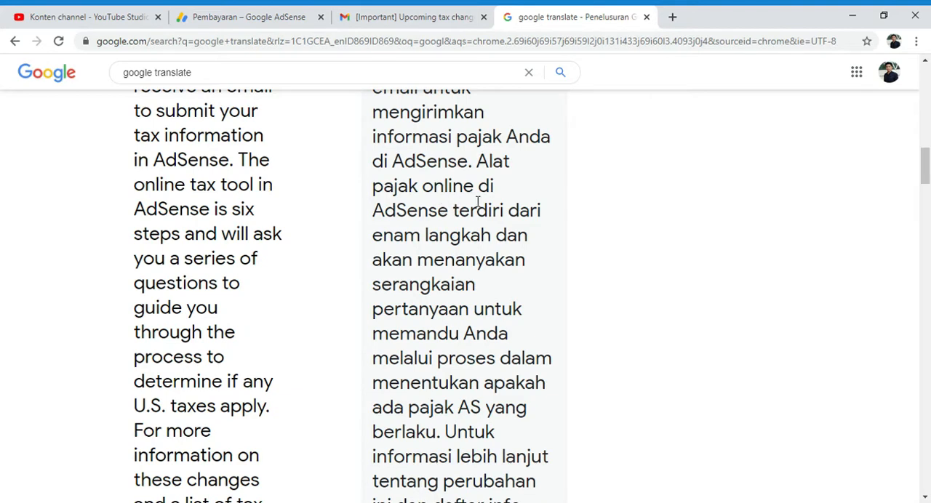
scroll(436, 236, "down", 1)
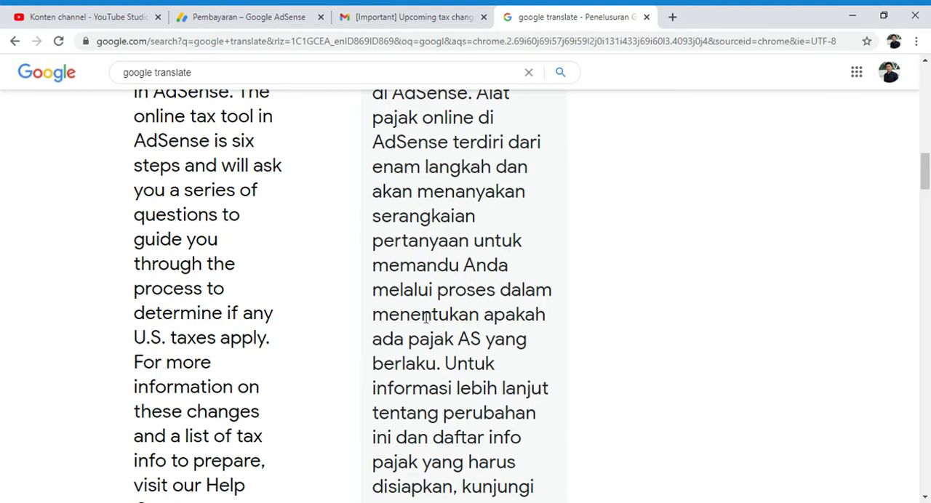
scroll(479, 298, "down", 1)
scroll(509, 267, "down", 1)
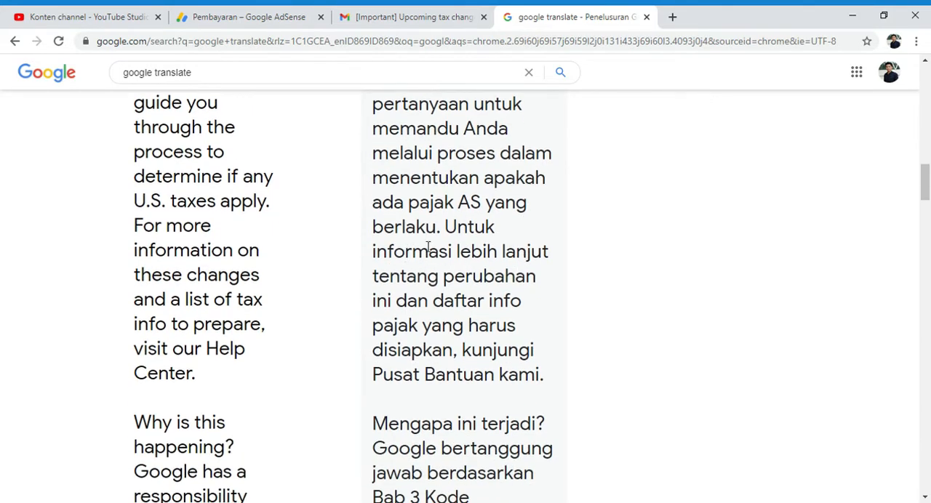
scroll(472, 240, "down", 1)
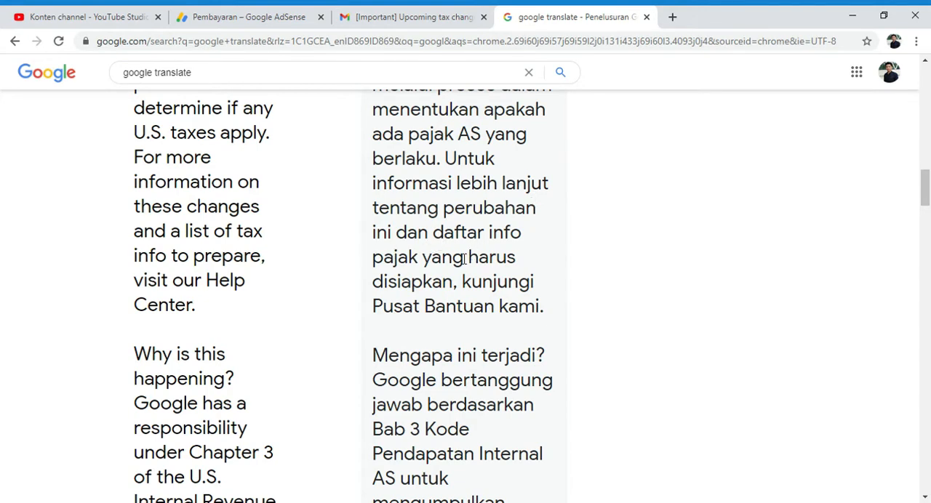
Step: Read the translated section "Mengapa ini terjadi?" including the paragraph for creators outside the U.S
scroll(458, 273, "down", 2)
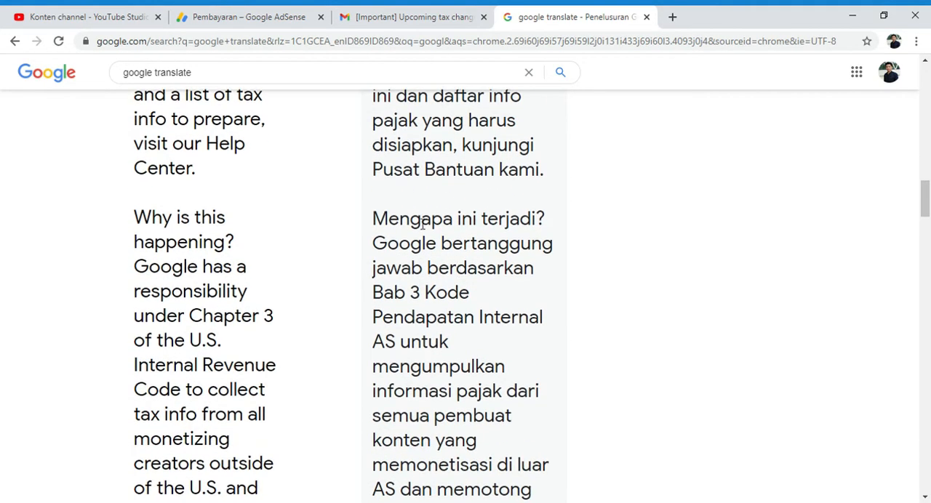
scroll(470, 196, "down", 3)
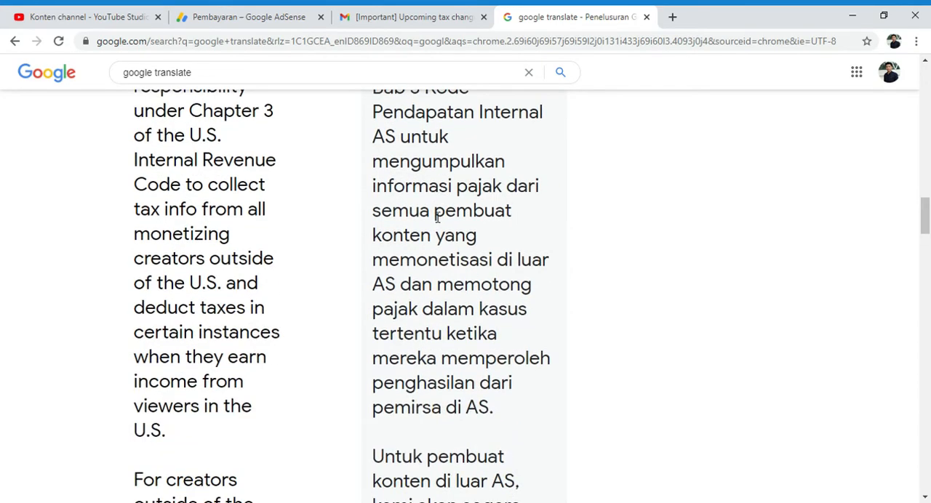
scroll(438, 218, "down", 4)
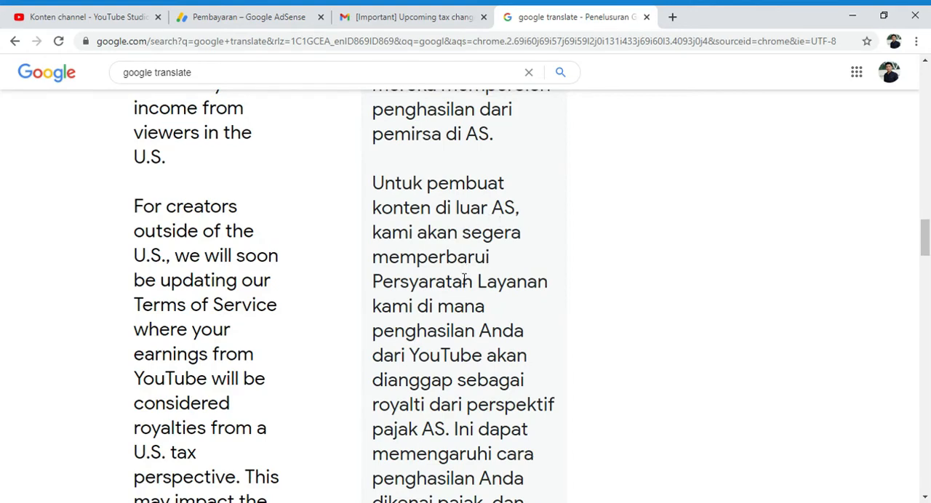
scroll(480, 291, "down", 1)
scroll(454, 263, "down", 1)
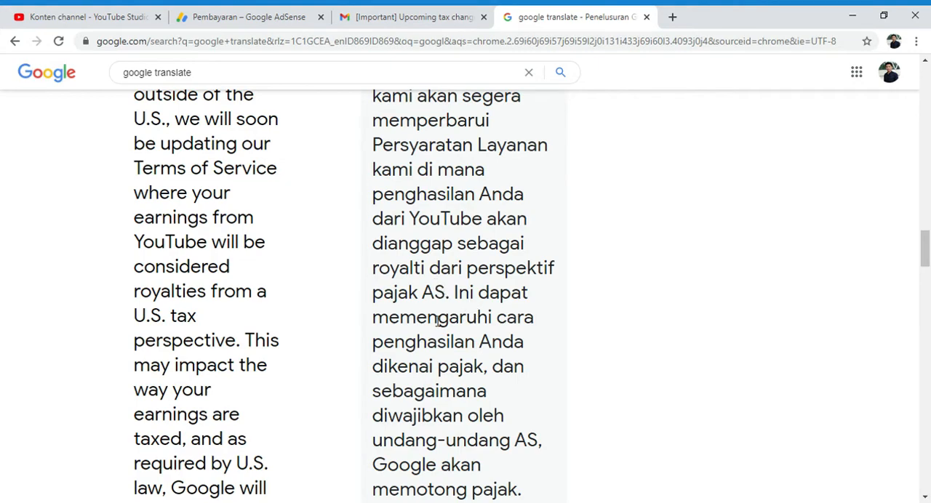
Step: Read the translated section "Bagaimana penghasilan saya akan terpengaruh?" through to the end of the message
scroll(437, 320, "down", 4)
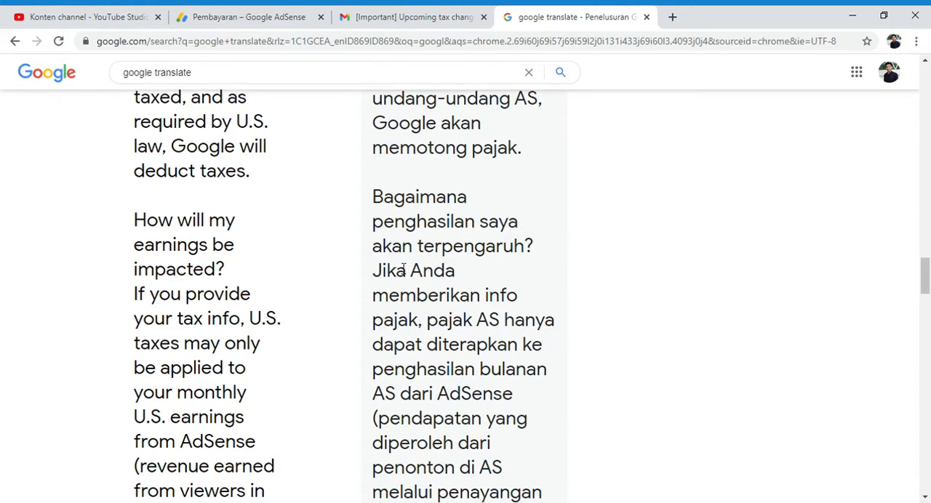
scroll(399, 257, "down", 1)
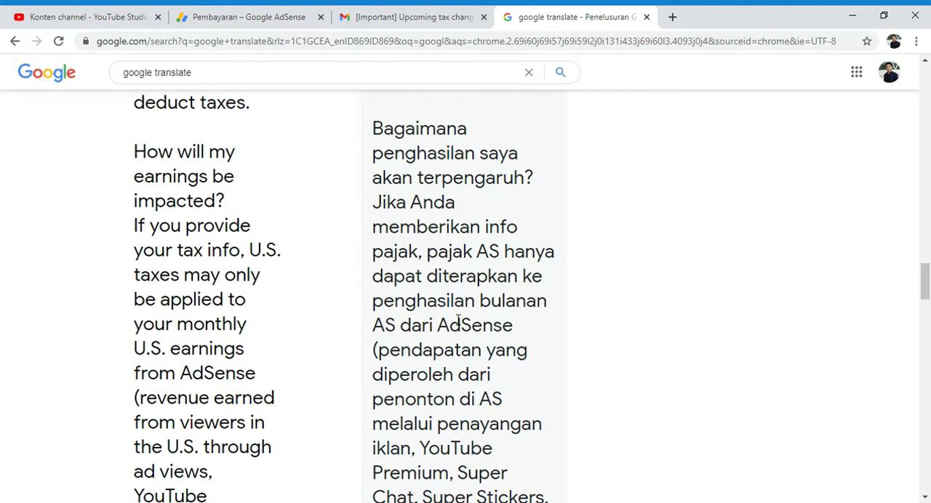
scroll(494, 323, "down", 1)
scroll(408, 284, "down", 1)
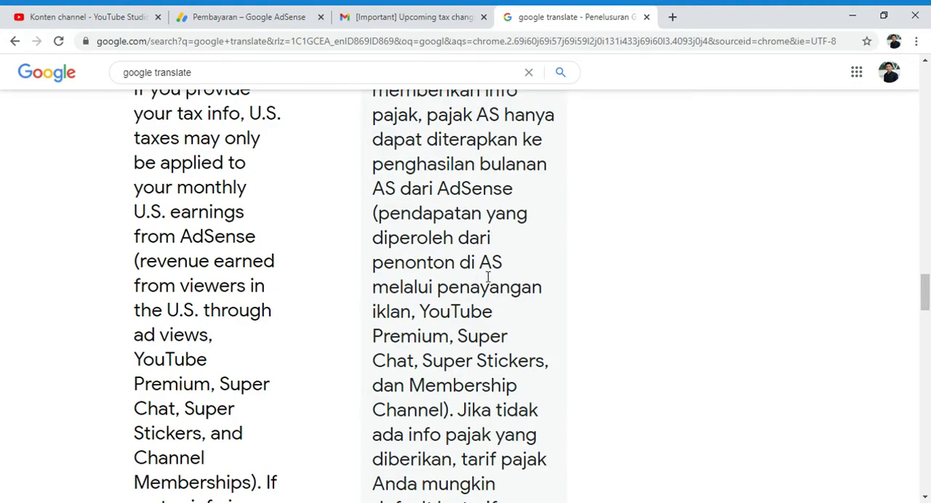
scroll(422, 302, "down", 1)
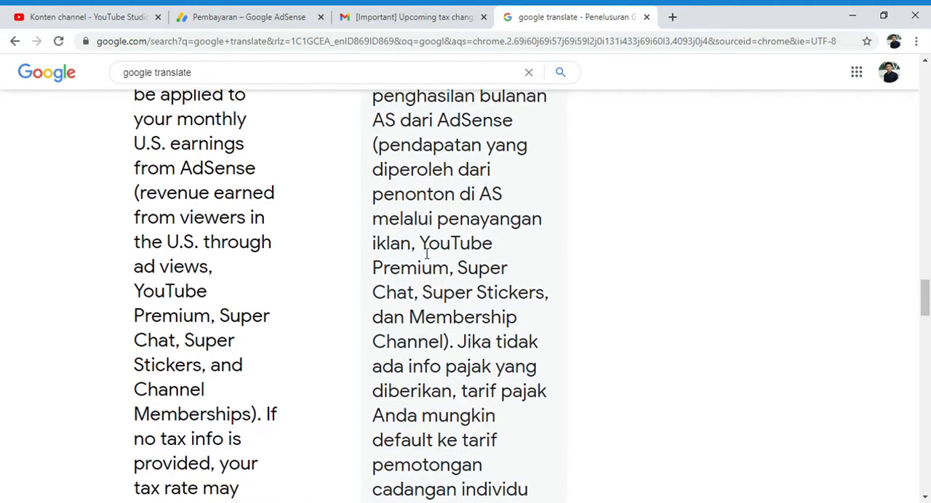
scroll(429, 218, "down", 2)
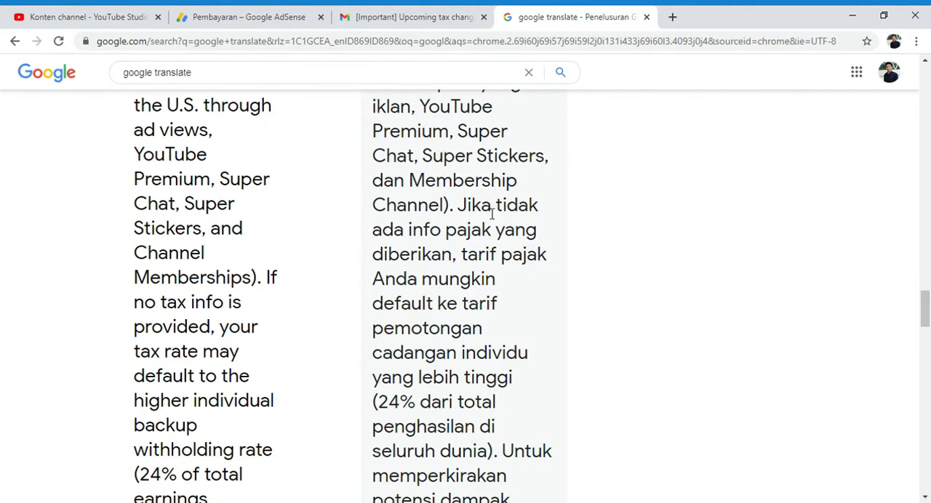
scroll(458, 224, "down", 1)
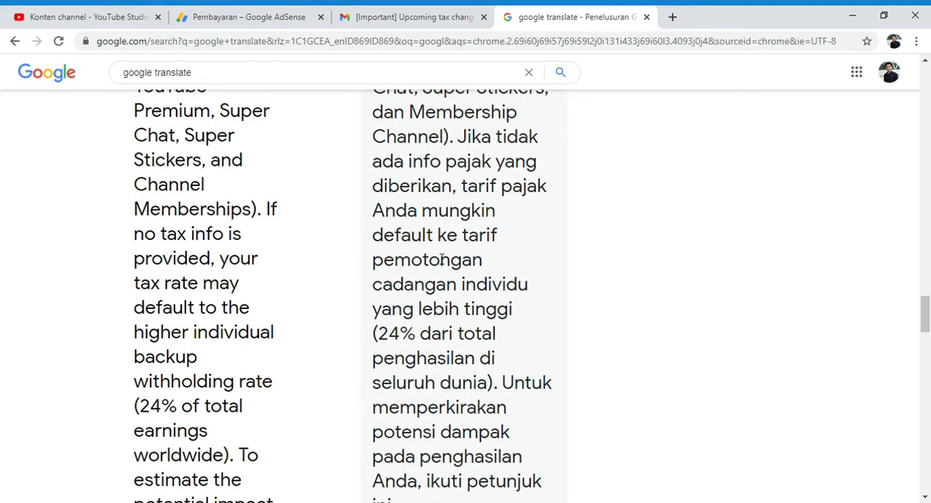
scroll(449, 306, "down", 3)
scroll(506, 254, "up", 3)
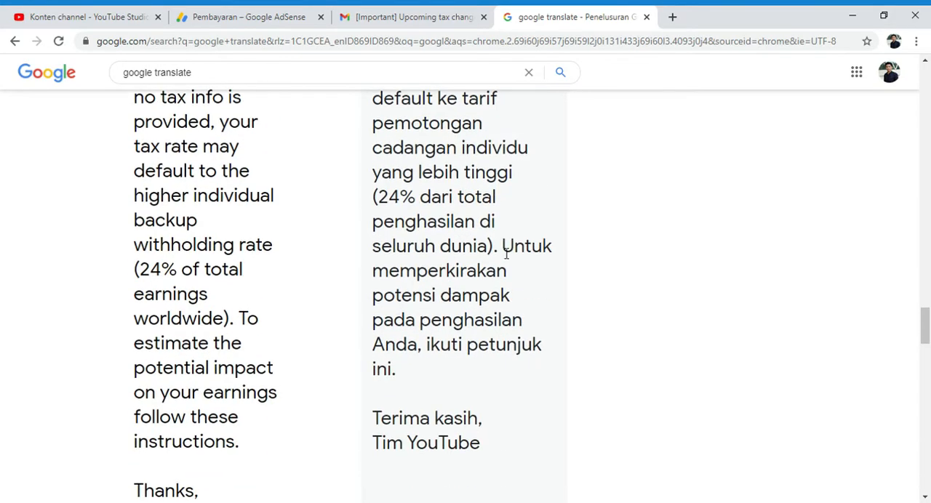
Step: Reread the translation's closing lines on the 24% backup withholding rate and the earnings impact estimate
scroll(407, 342, "down", 1)
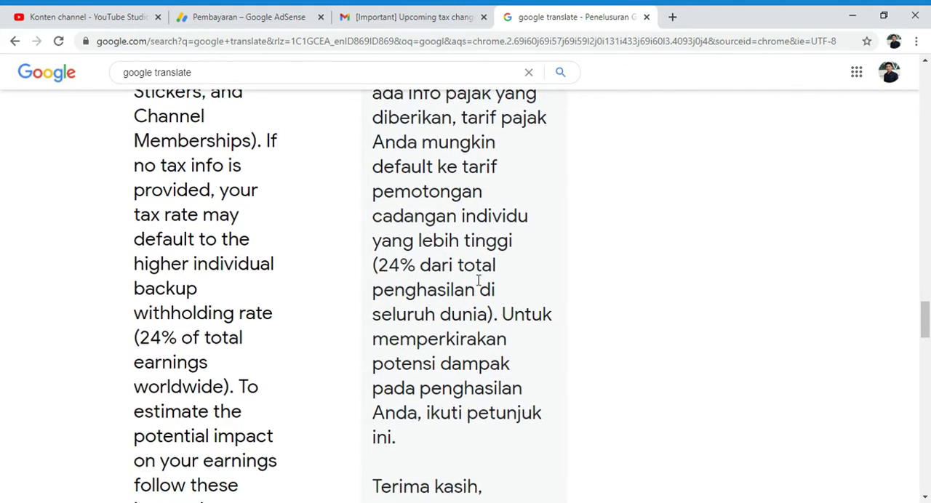
scroll(478, 280, "down", 1)
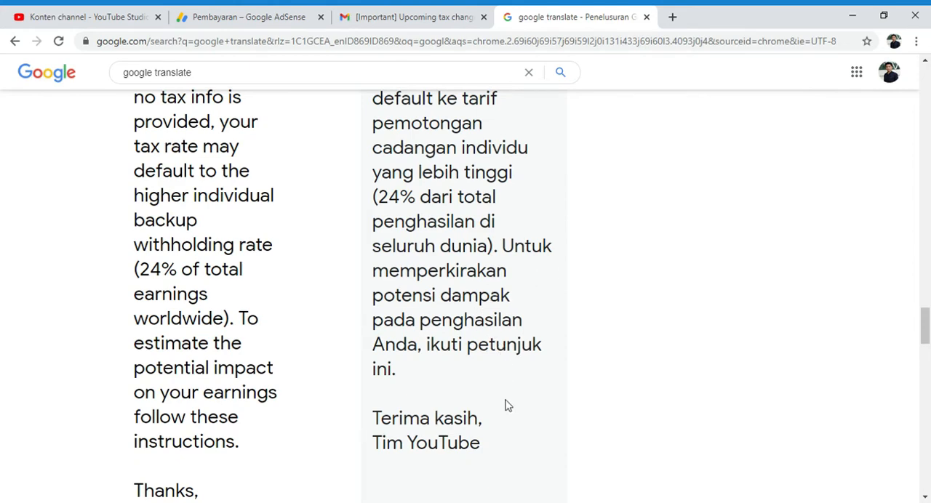
scroll(495, 386, "down", 1)
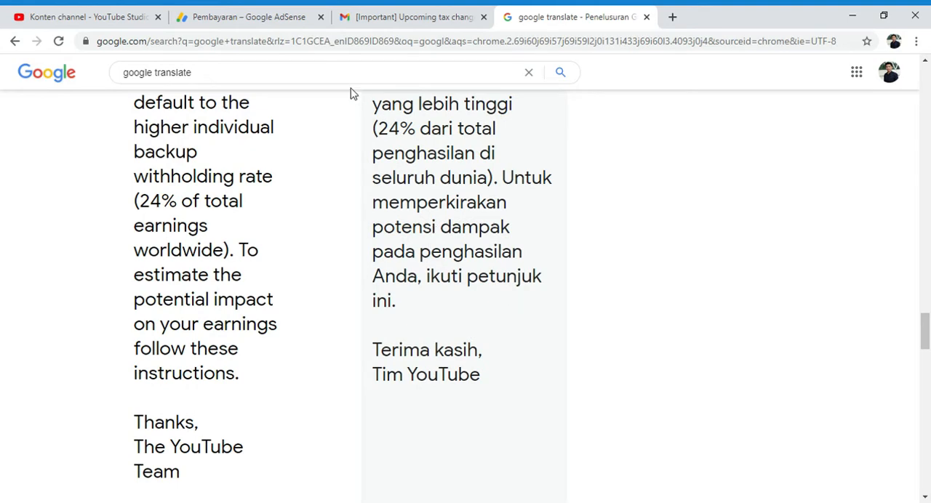
Step: Check the tax notices in YouTube Studio and on the AdSense payments page, including its tax info management page
left_click(125, 10)
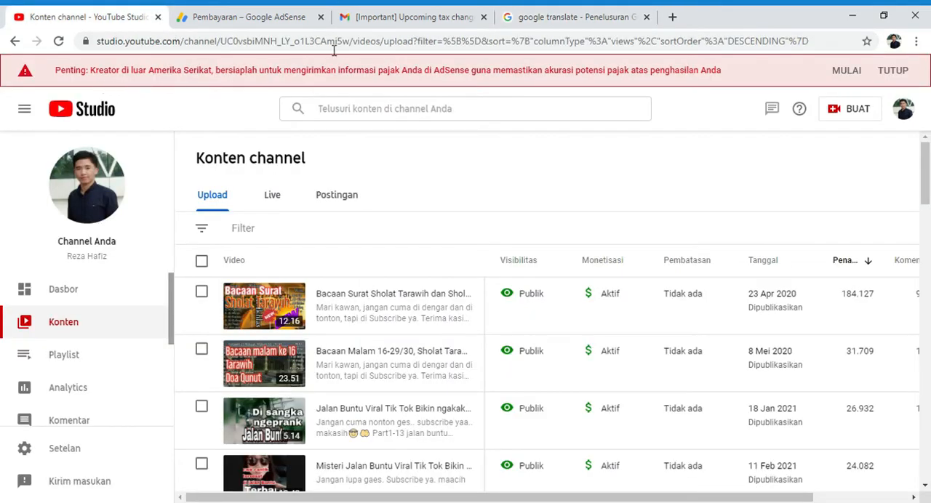
left_click(279, 11)
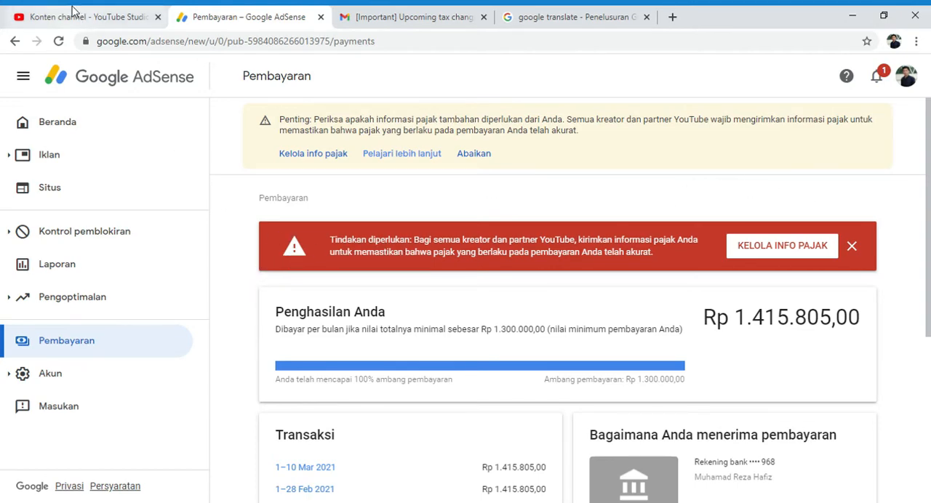
left_click(810, 250)
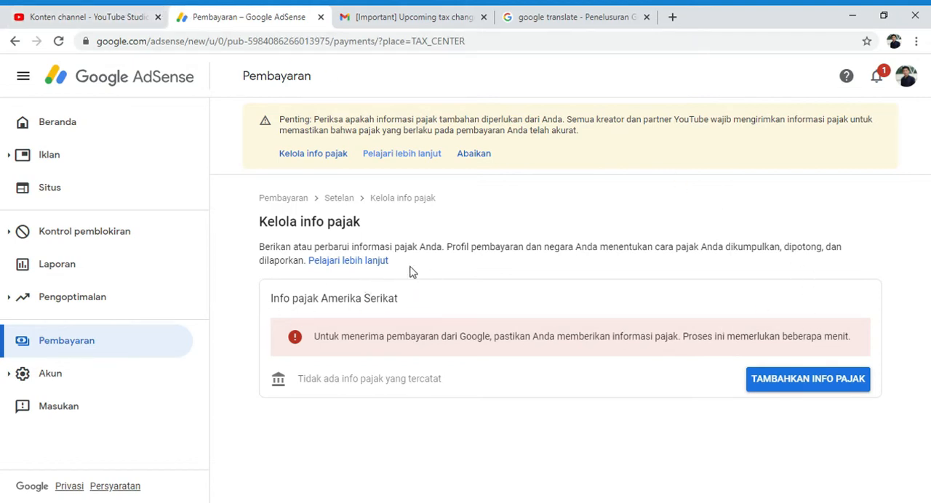
left_click(15, 42)
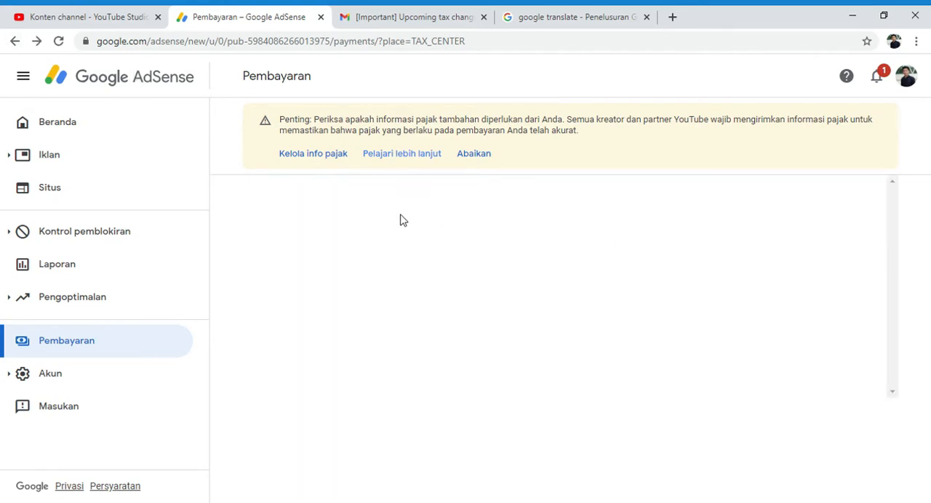
Step: Starting from the AdSense home page, go through Pembayaran to Kelola info pajak and begin adding U.S. tax info
left_click(72, 124)
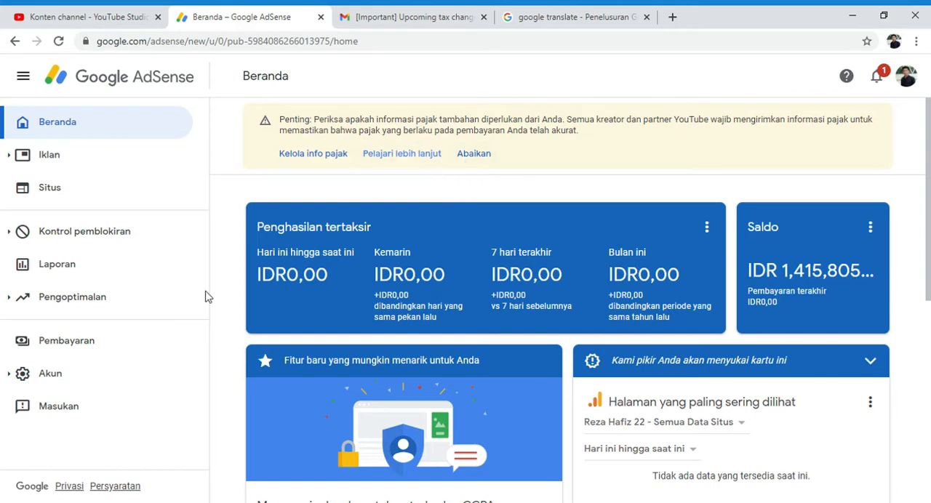
left_click(101, 350)
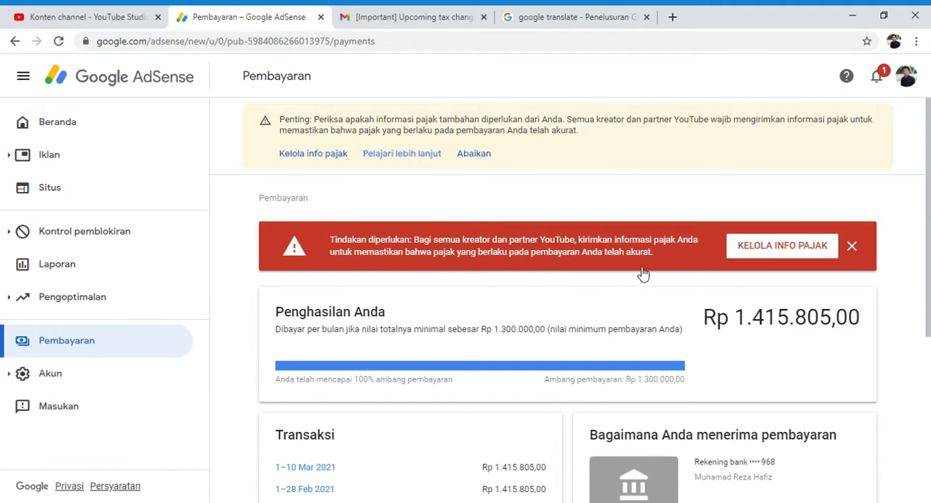
left_click(746, 251)
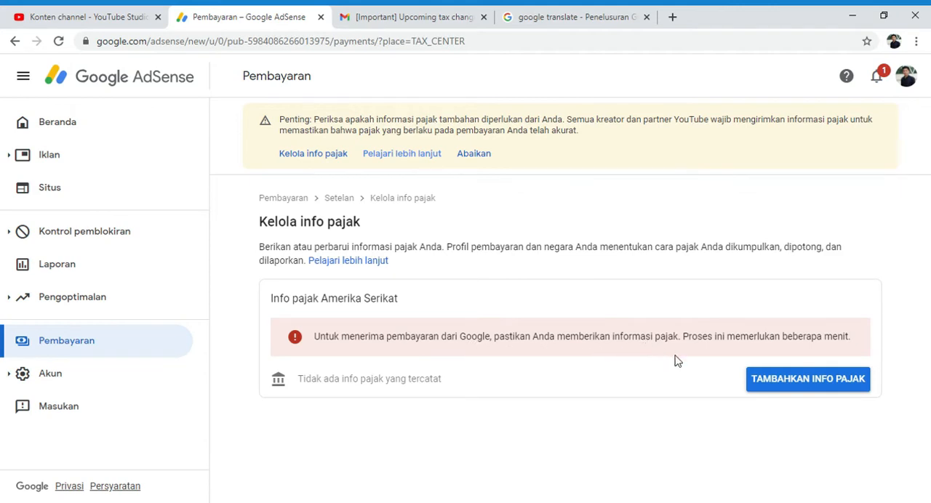
left_click(813, 388)
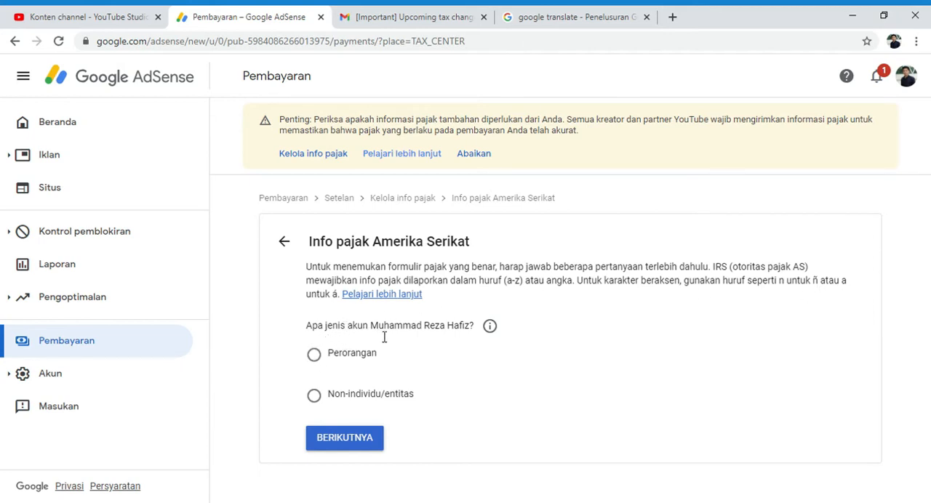
Step: Set the account type to Perorangan and answer Tidak to being a U.S. citizen or resident
left_click(324, 363)
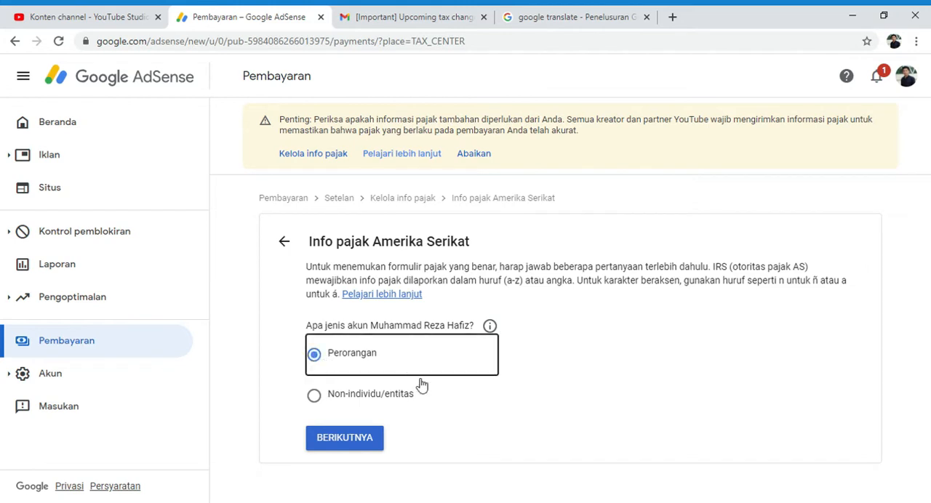
left_click(359, 444)
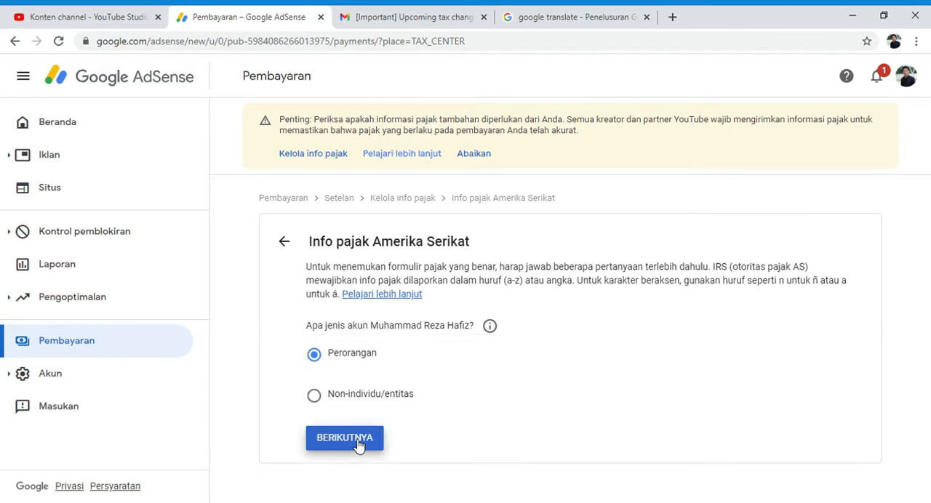
scroll(360, 446, "down", 1)
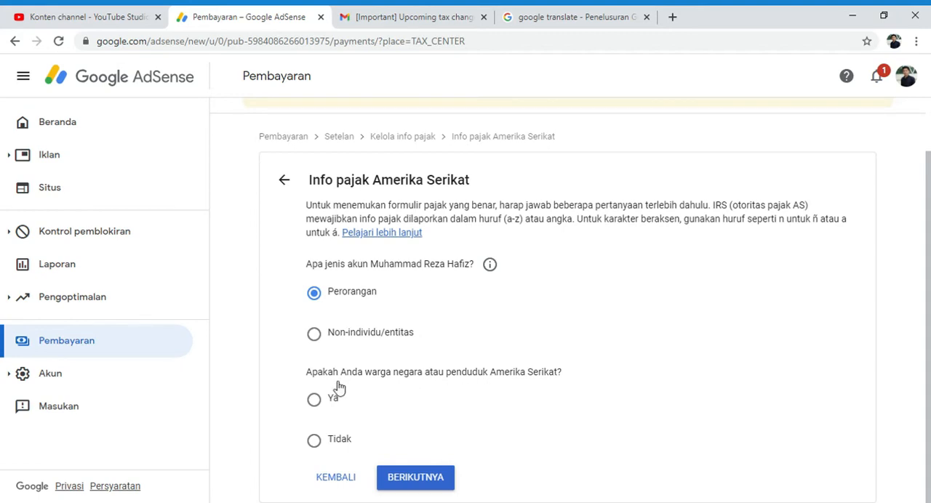
left_click(315, 441)
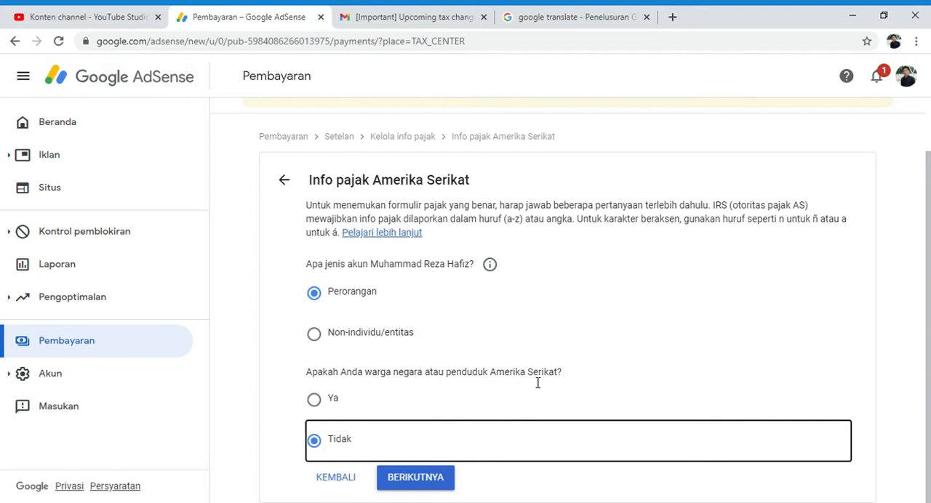
left_click(432, 486)
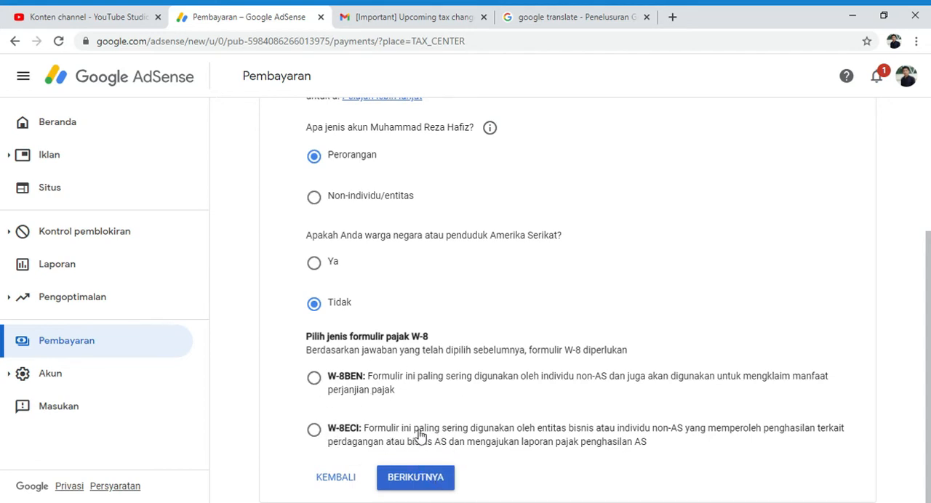
Step: Choose the W-8BEN tax form, start it and review its Identitas pajak section
left_click(314, 380)
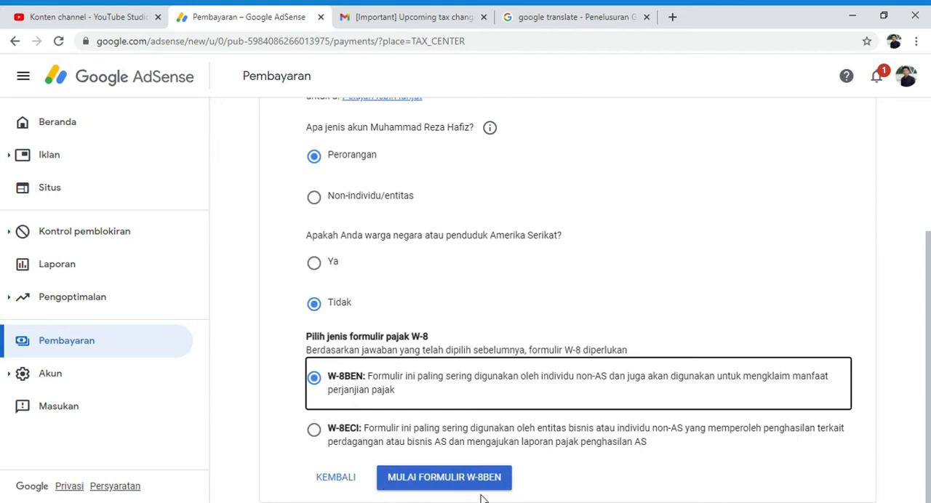
left_click(503, 486)
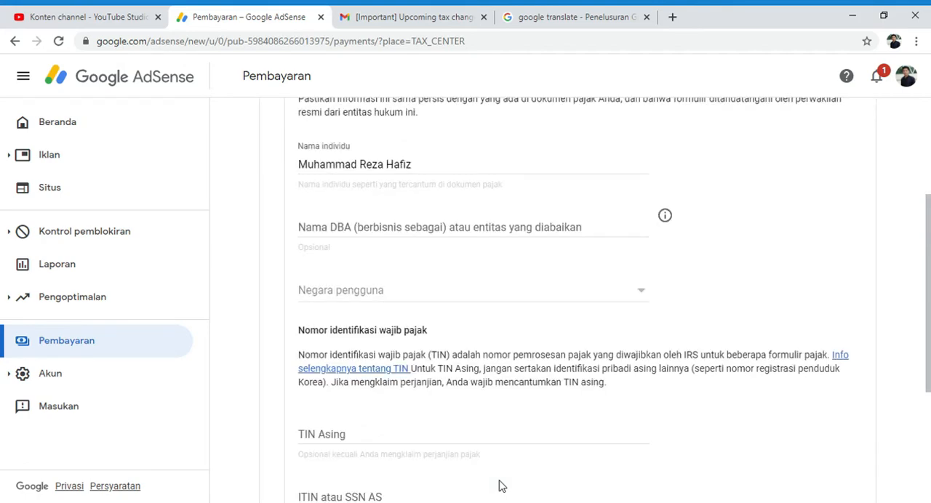
scroll(498, 486, "up", 3)
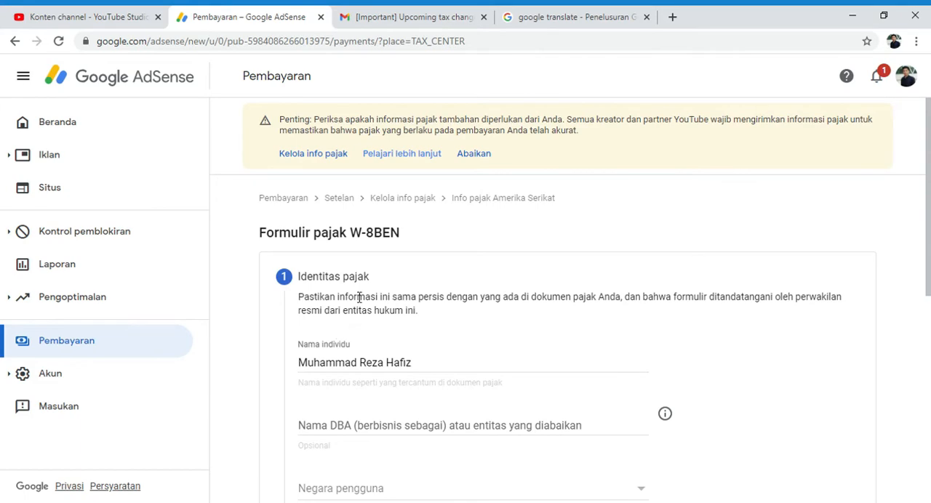
scroll(364, 275, "down", 1)
scroll(405, 242, "down", 1)
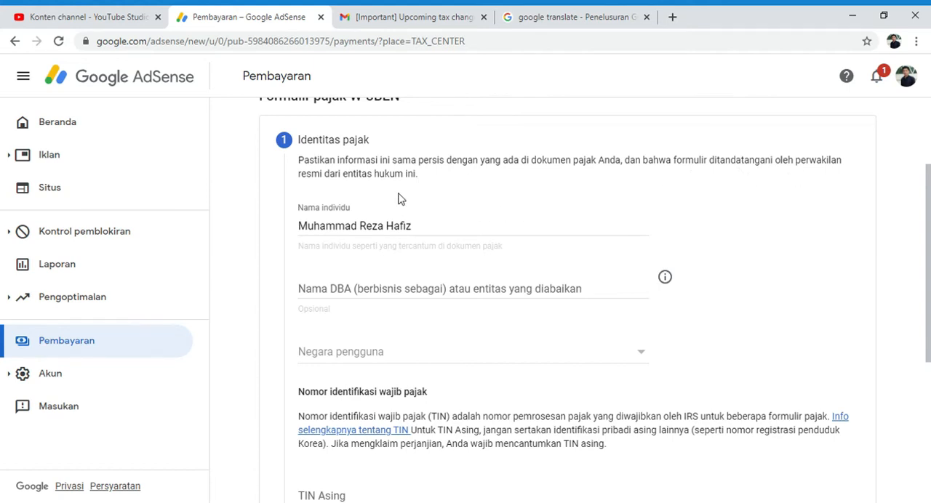
scroll(400, 207, "down", 1)
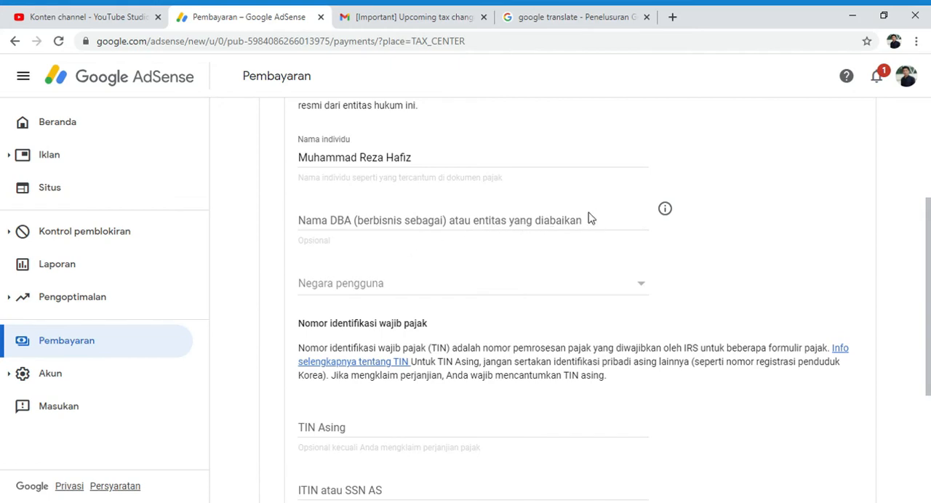
Step: Read the explanation of the optional DBA or disregarded entity name, leaving that field empty
left_click(385, 235)
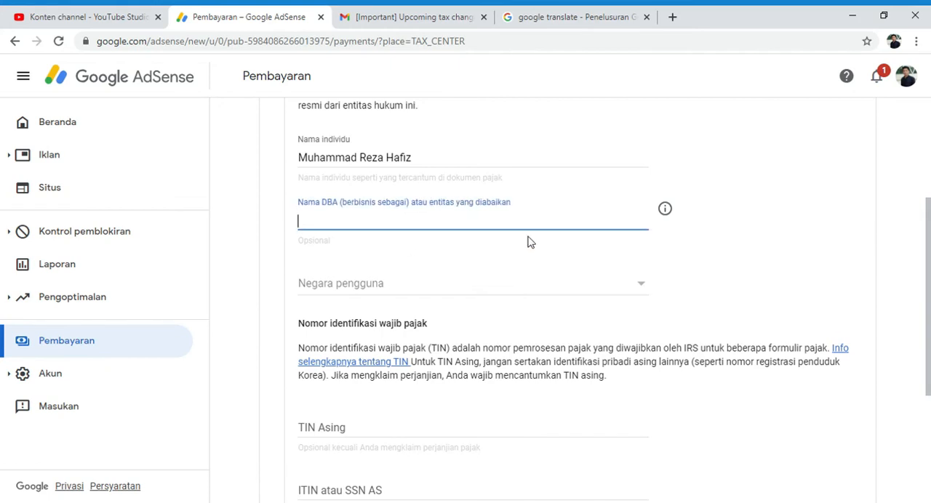
left_click(436, 271)
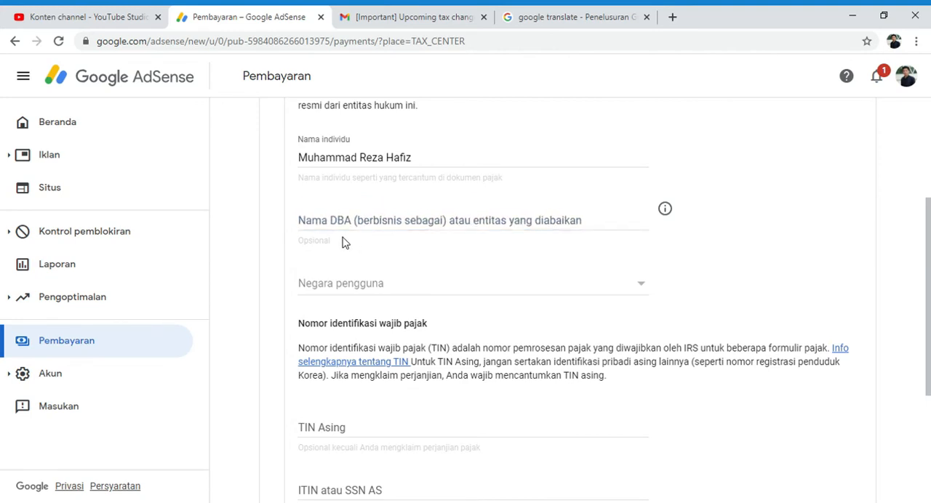
left_click(672, 208)
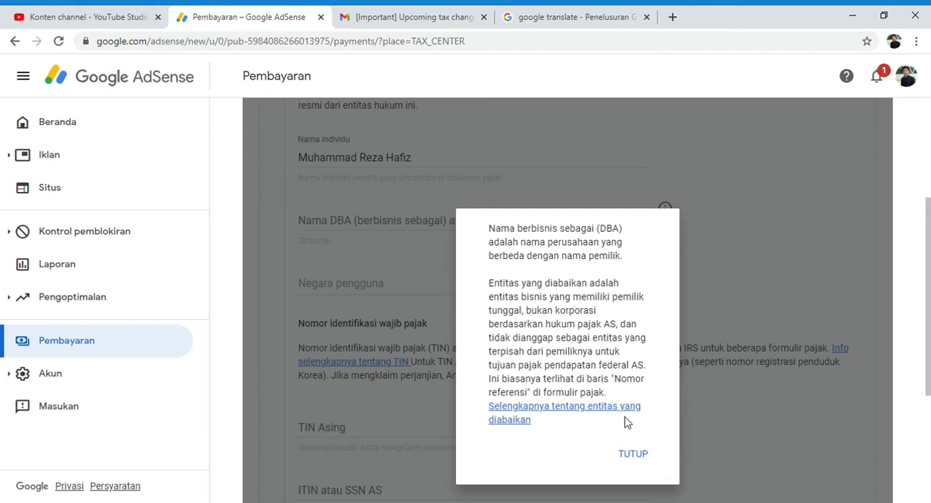
left_click(637, 458)
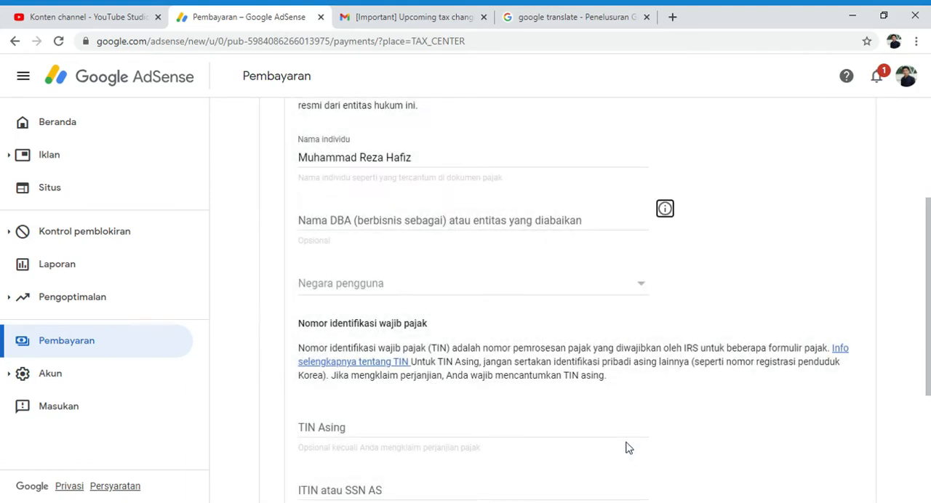
Step: Set the country (Negara pengguna) in the tax identity section to Indonesia
scroll(334, 306, "down", 1)
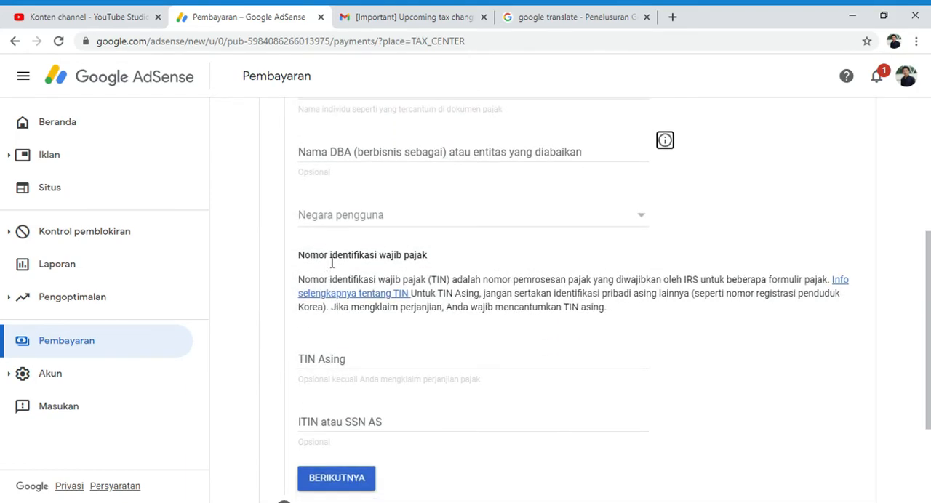
left_click(348, 223)
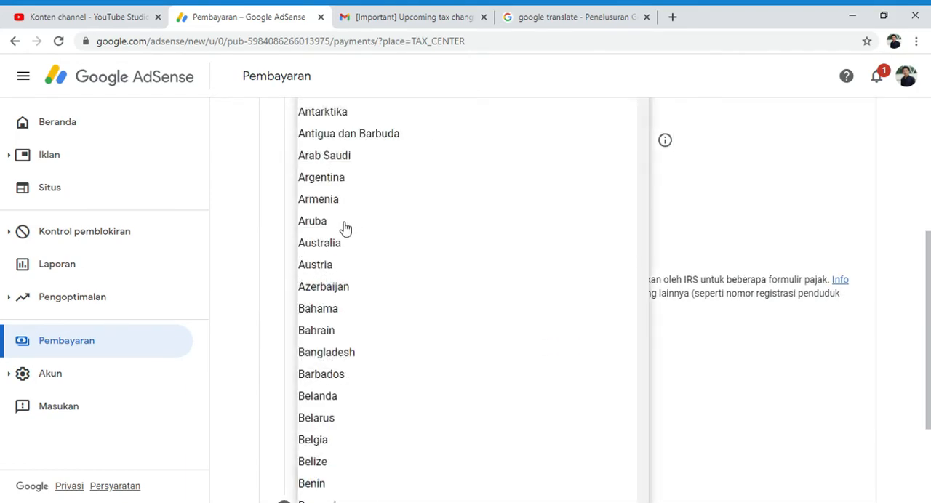
scroll(380, 254, "down", 18)
scroll(383, 259, "down", 3)
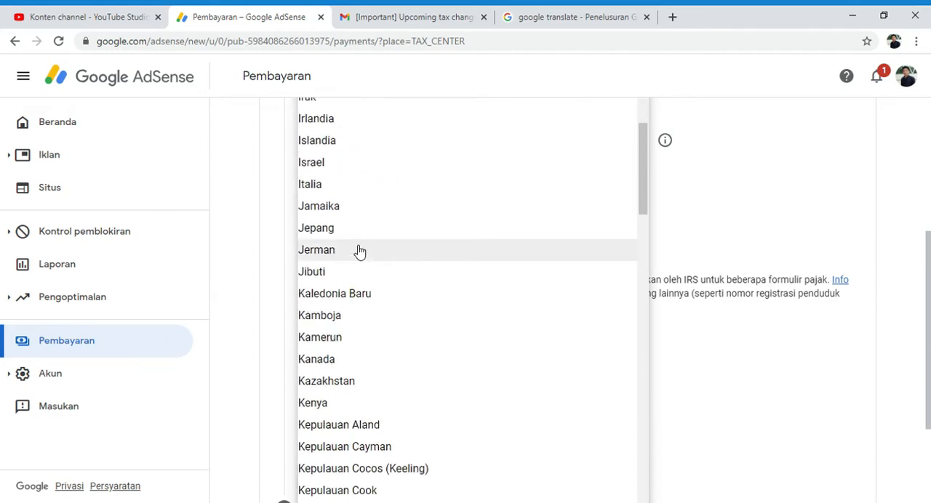
scroll(322, 146, "up", 2)
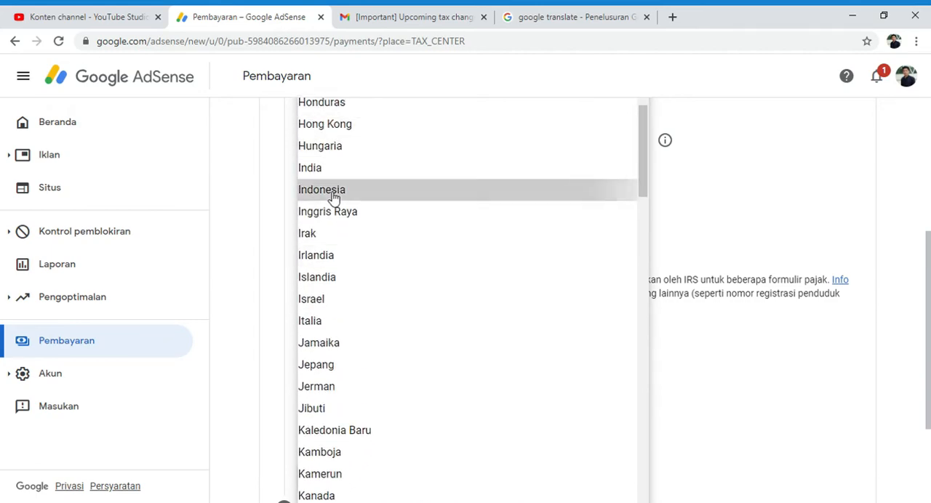
left_click(333, 197)
scroll(436, 215, "up", 3)
scroll(434, 215, "down", 3)
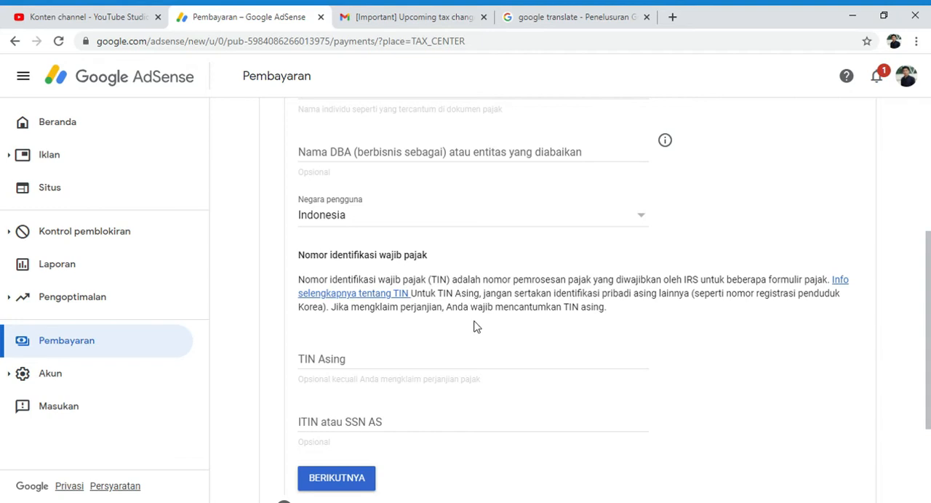
Step: Look over the TIN Asing and ITIN/SSN fields, then consult the linked IRS page on taxpayer identification number requirements
scroll(335, 362, "down", 2)
scroll(363, 233, "down", 1)
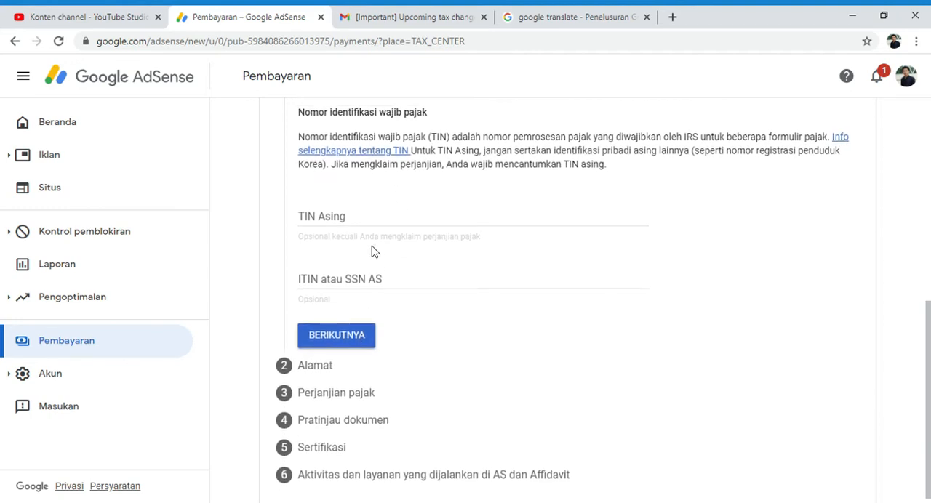
left_click(357, 274)
left_click(334, 213)
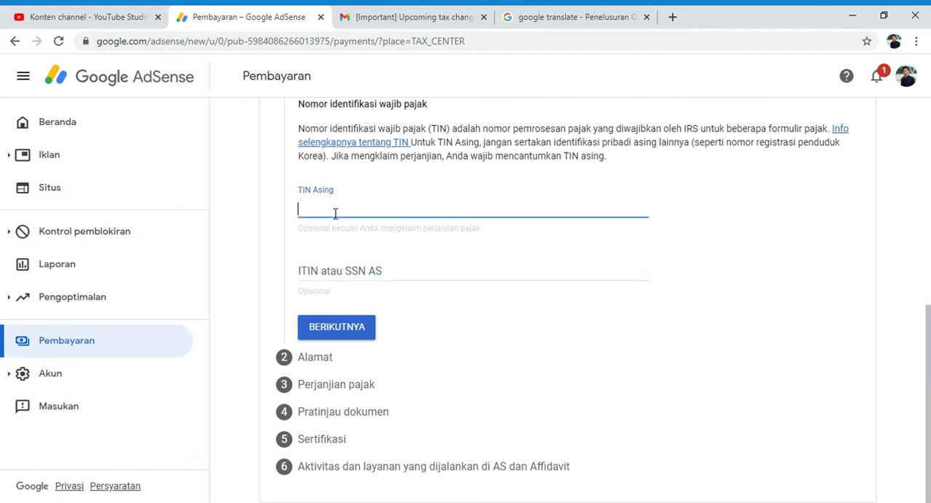
scroll(399, 234, "up", 1)
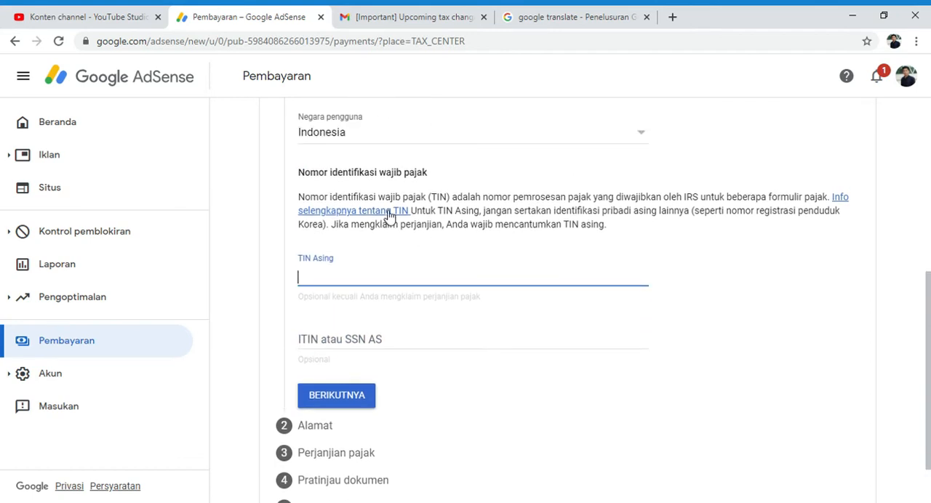
left_click(387, 211)
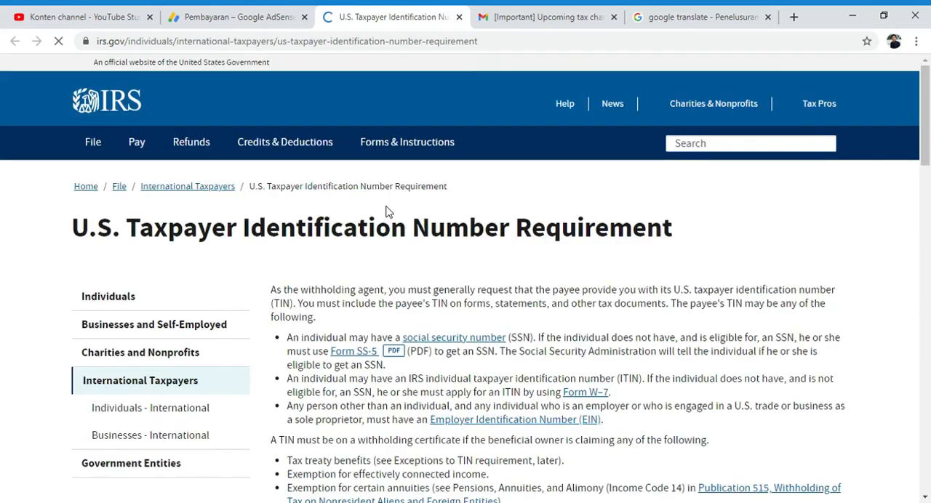
scroll(409, 232, "down", 1)
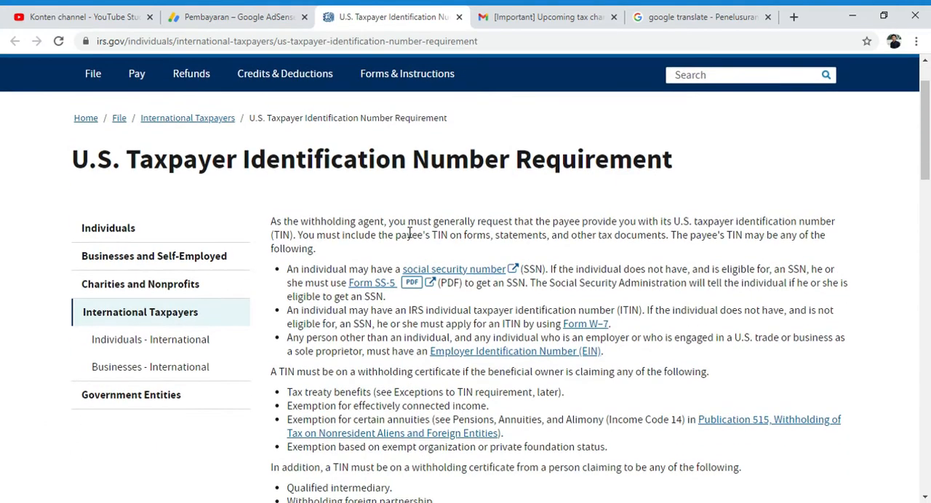
Step: Read through the IRS page on U.S. taxpayer identification number requirements, including the exceptions for nonresident aliens
scroll(409, 232, "up", 1)
scroll(410, 232, "down", 3)
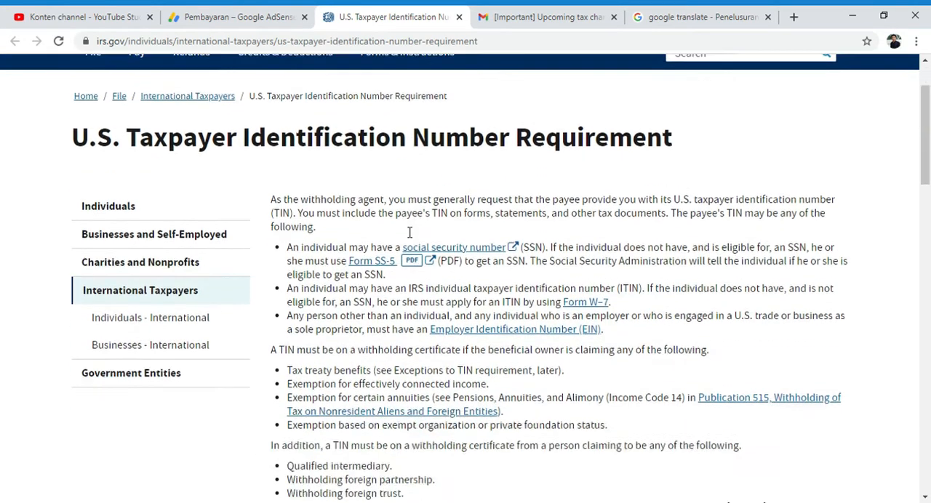
scroll(410, 231, "down", 15)
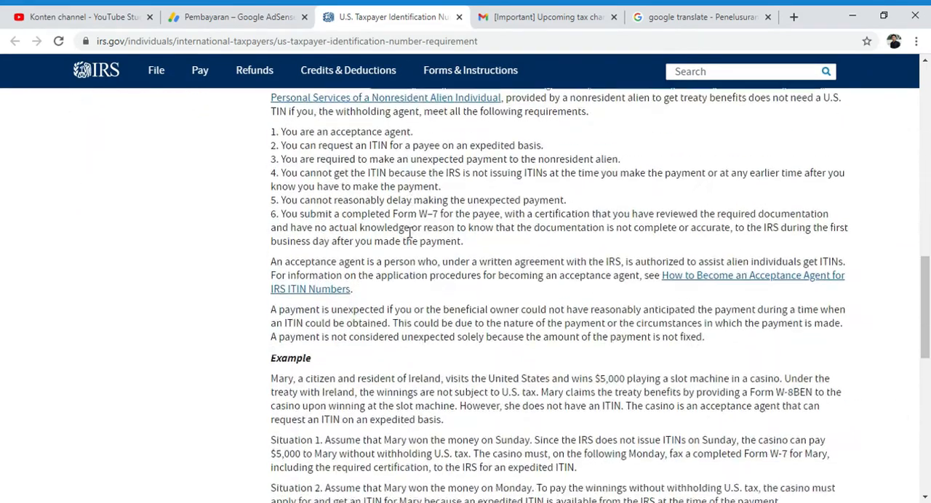
scroll(405, 231, "up", 15)
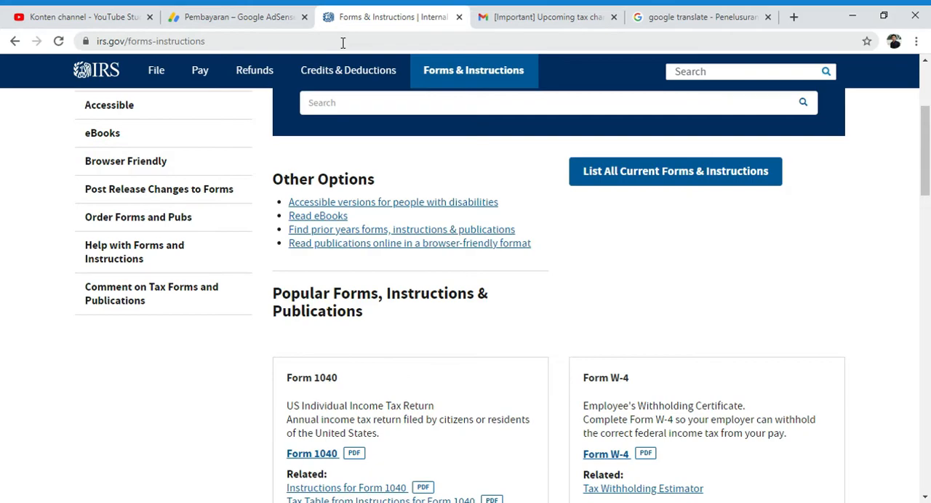
Step: Look through the popular tax forms and search options on the IRS Forms, Instructions & Publications page
scroll(353, 148, "down", 8)
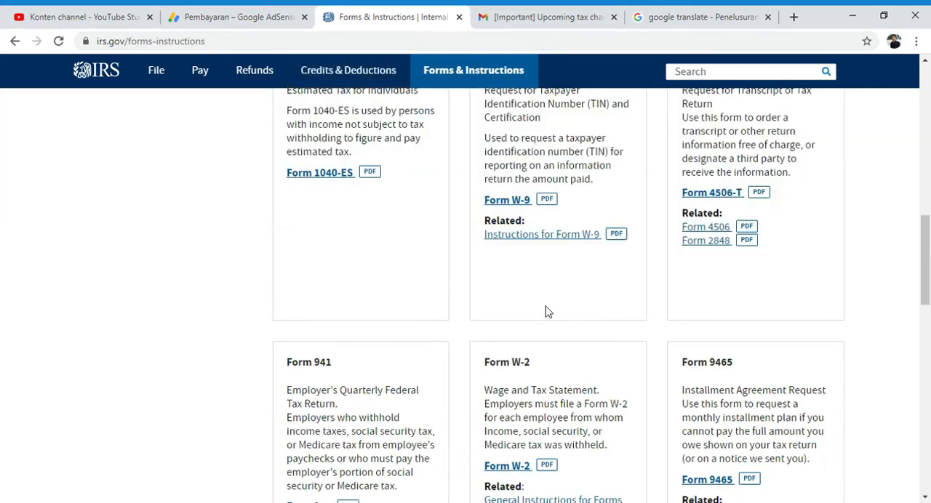
scroll(549, 312, "down", 6)
scroll(548, 312, "up", 10)
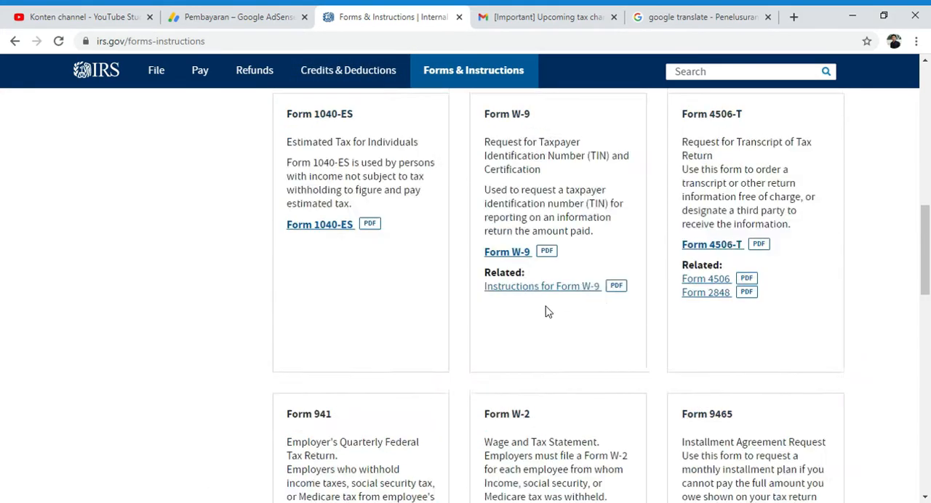
scroll(549, 312, "up", 3)
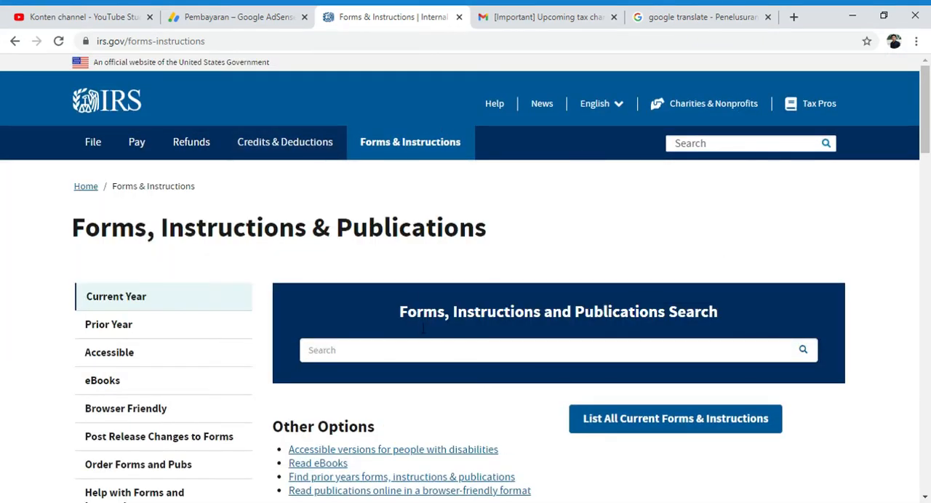
scroll(625, 385, "down", 9)
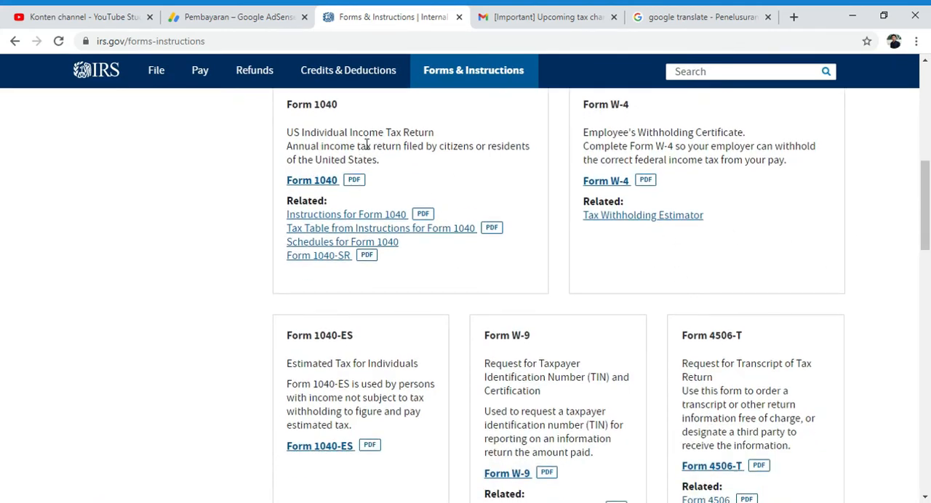
scroll(518, 237, "down", 2)
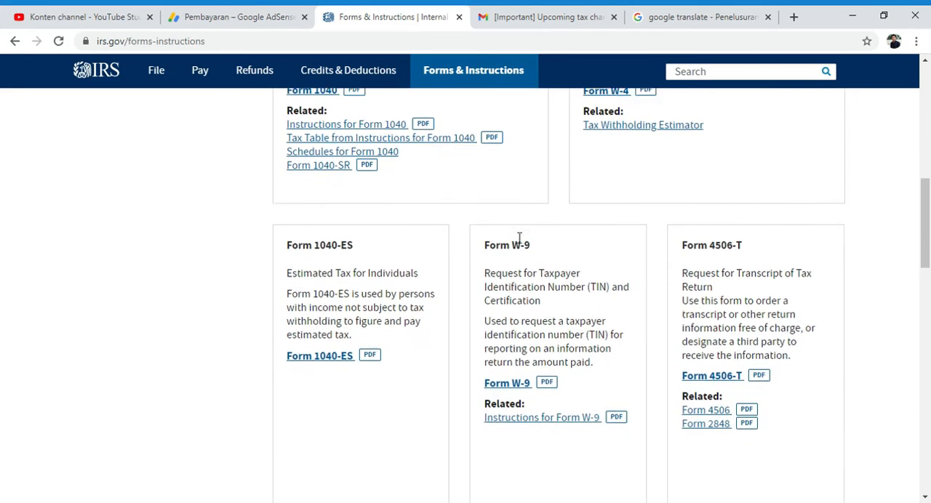
scroll(744, 232, "up", 11)
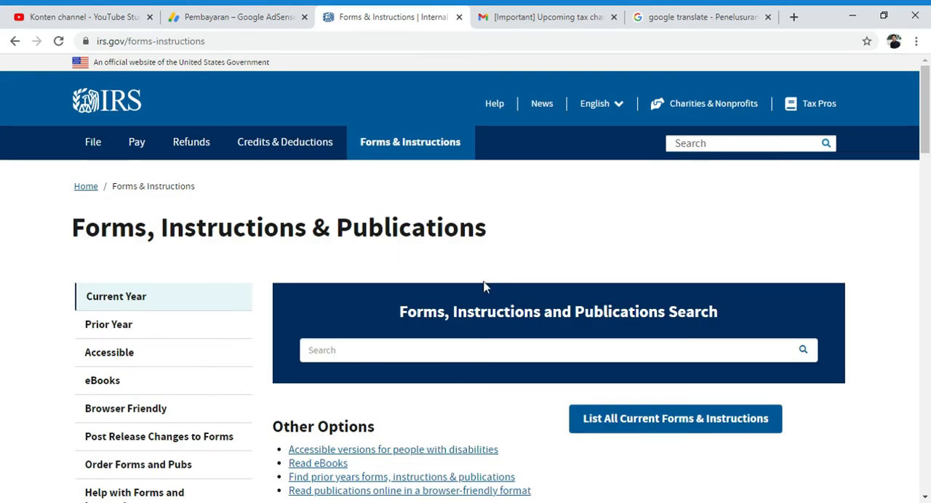
Step: Return to the AdSense W-8BEN form and review the completed Identitas pajak and Alamat sections and the Perjanjian pajak question
left_click(251, 18)
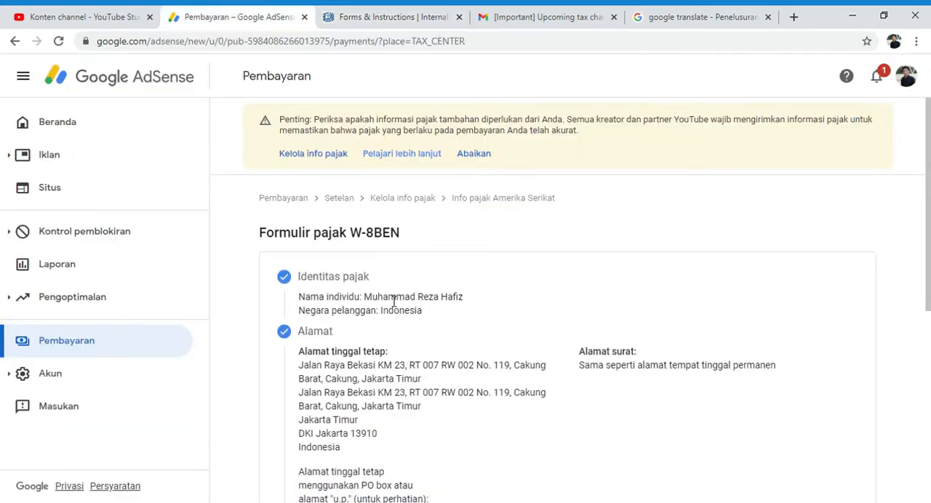
scroll(383, 302, "down", 2)
scroll(384, 302, "down", 5)
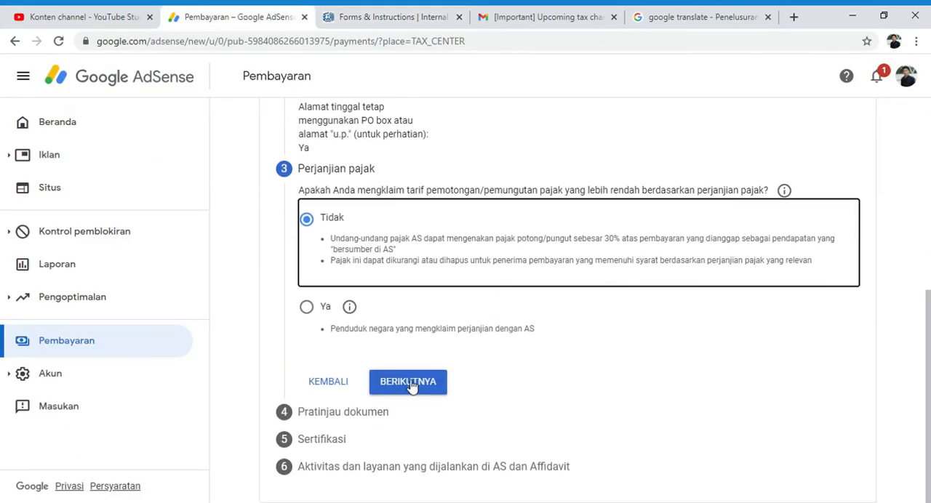
scroll(317, 465, "up", 5)
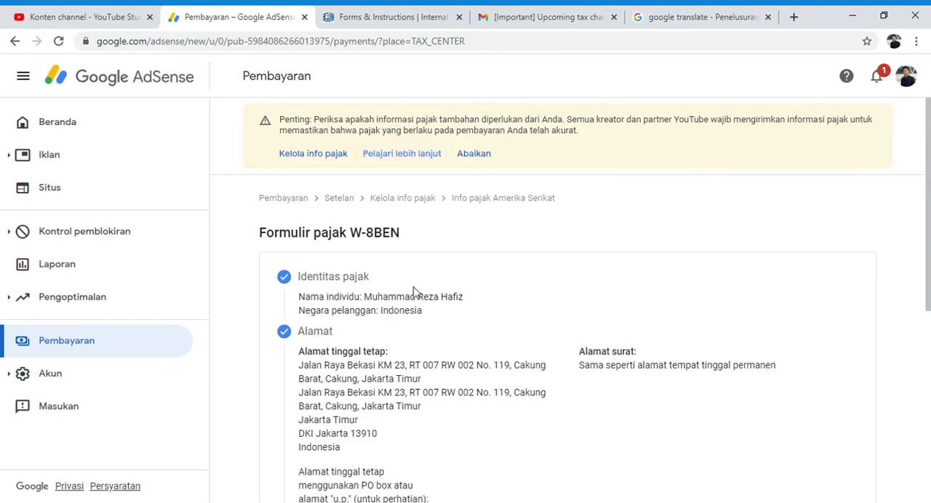
scroll(414, 291, "down", 2)
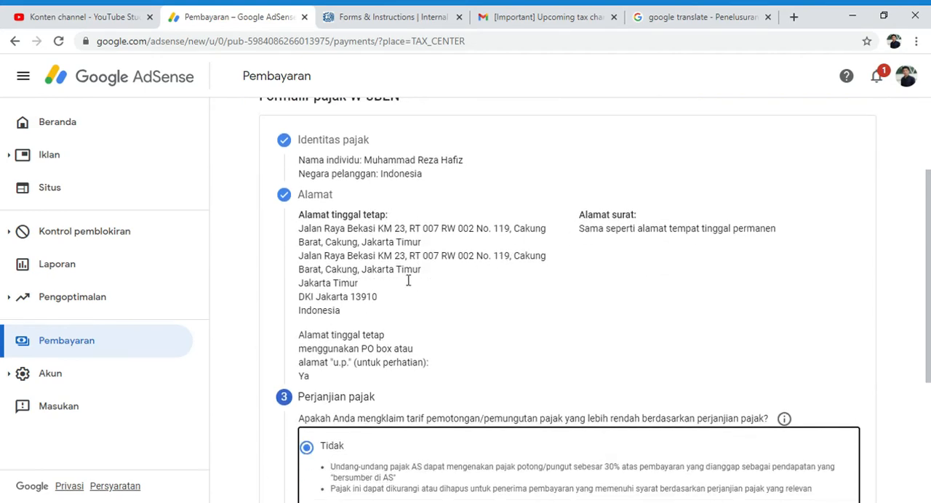
scroll(378, 310, "down", 2)
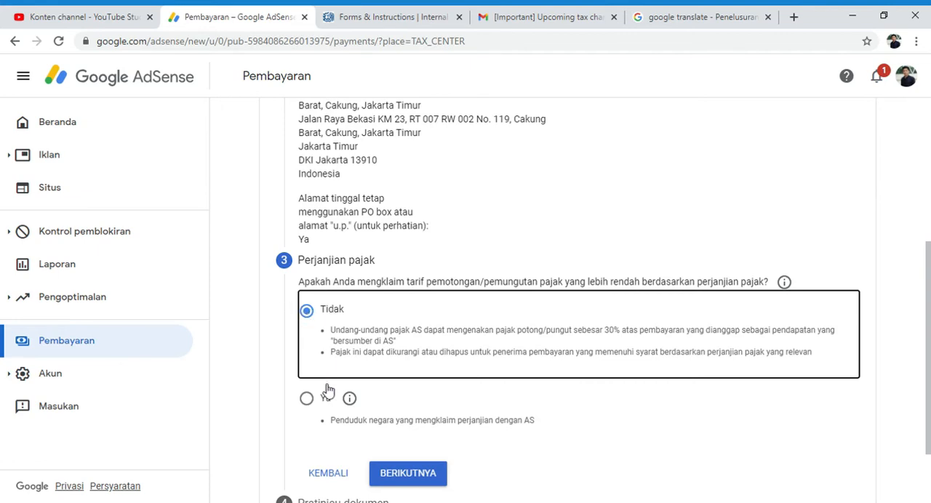
Step: Compare the Ya and Tidak answers to the question about claiming a reduced treaty withholding rate
left_click(306, 396)
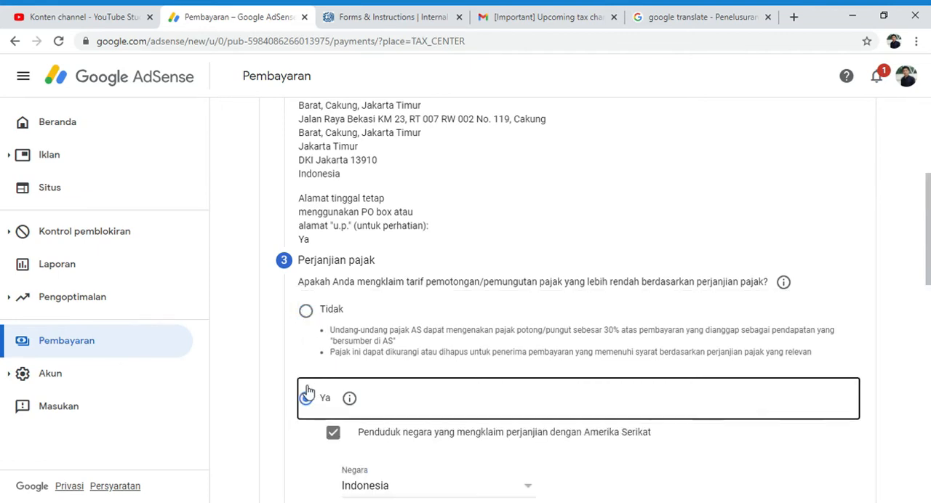
left_click(307, 313)
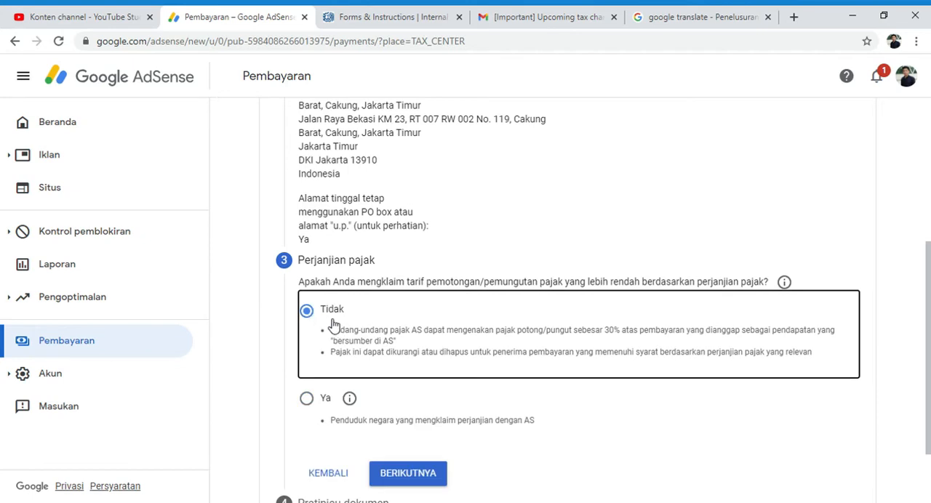
left_click(317, 403)
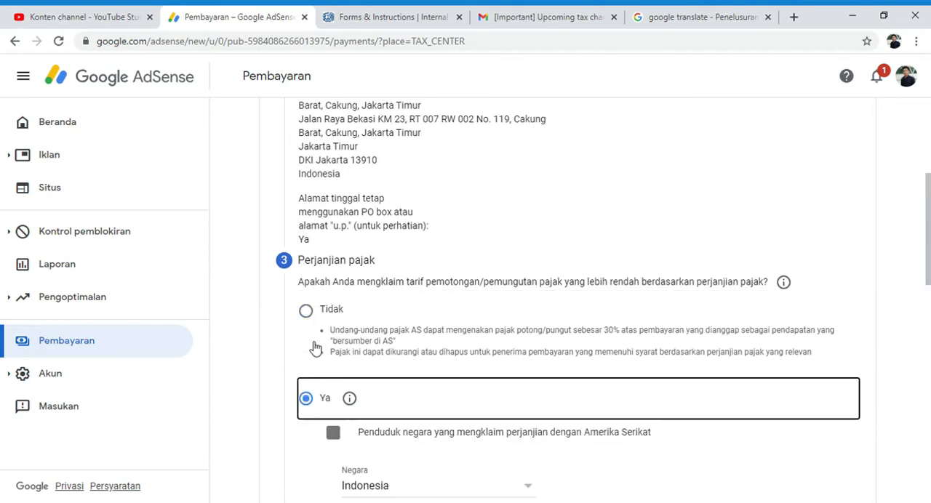
left_click(308, 311)
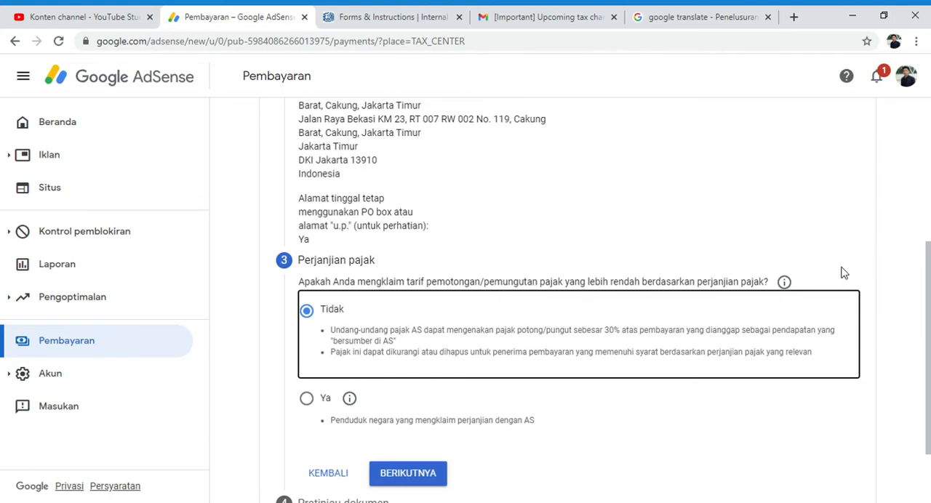
Step: Try answering Ya to the tax treaty claim and examine the special rates, articles and conditions it requires
scroll(829, 265, "down", 2)
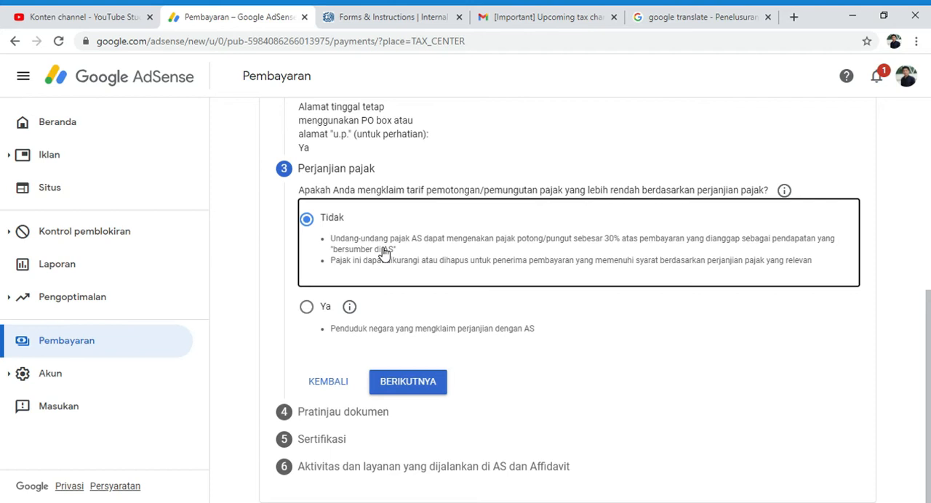
left_click(307, 312)
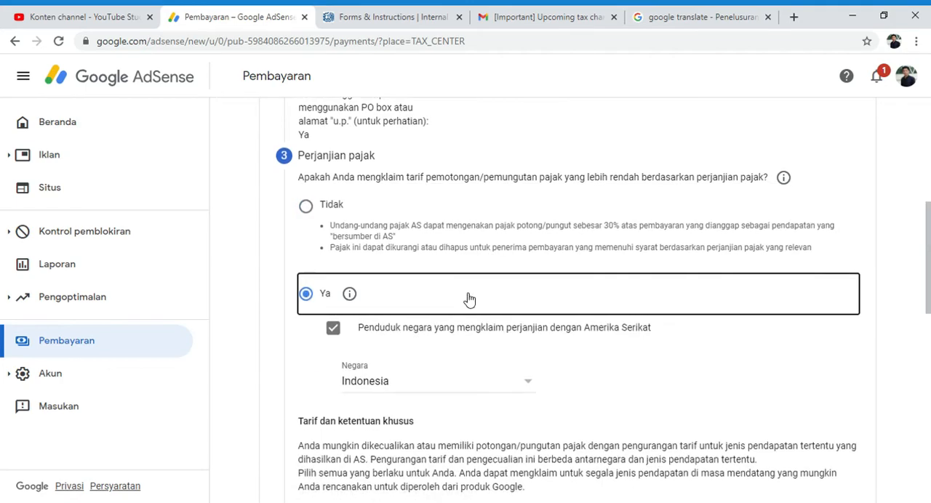
scroll(469, 299, "down", 9)
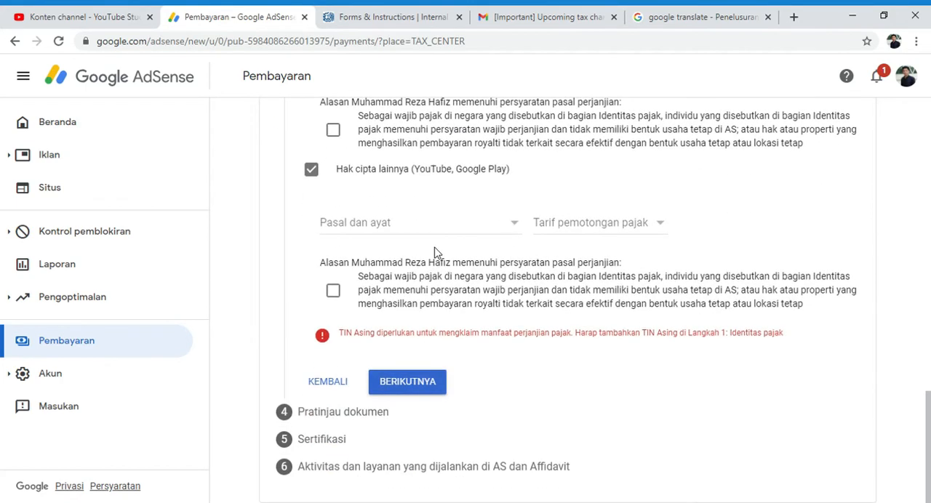
scroll(435, 252, "up", 9)
scroll(409, 292, "down", 5)
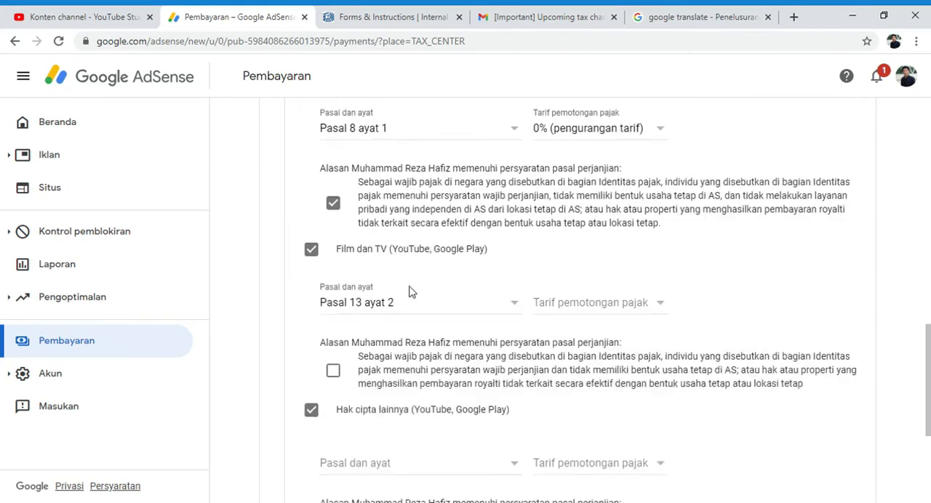
scroll(409, 292, "down", 1)
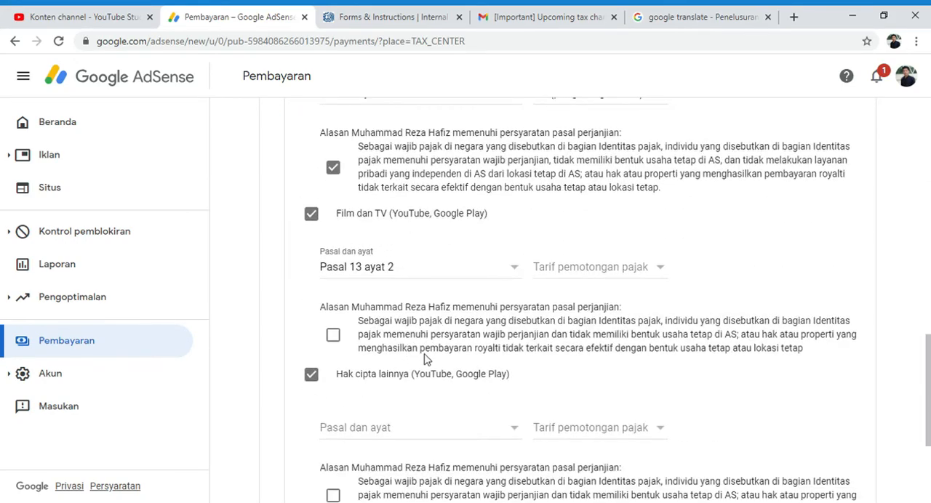
scroll(378, 376, "down", 6)
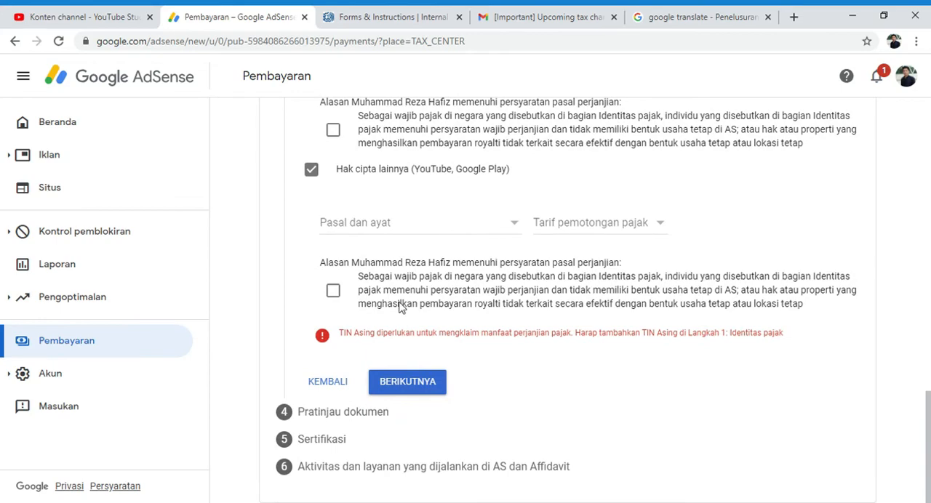
scroll(398, 306, "up", 9)
scroll(399, 297, "up", 4)
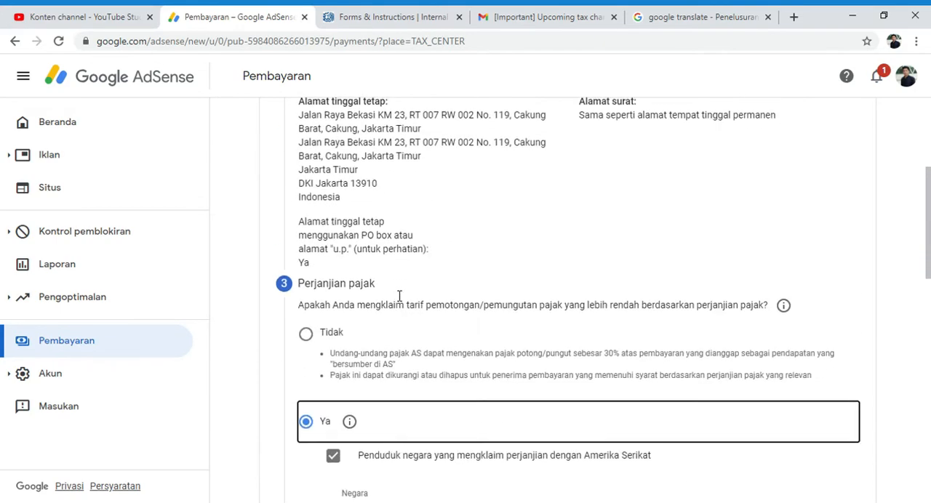
Step: Answer Tidak to the reduced treaty rate claim and continue to the Pratinjau dokumen section
left_click(309, 343)
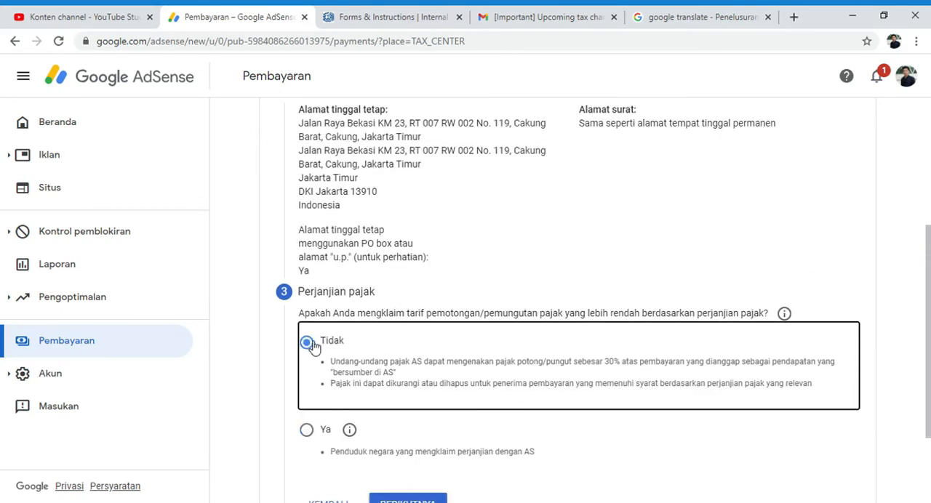
scroll(538, 378, "down", 3)
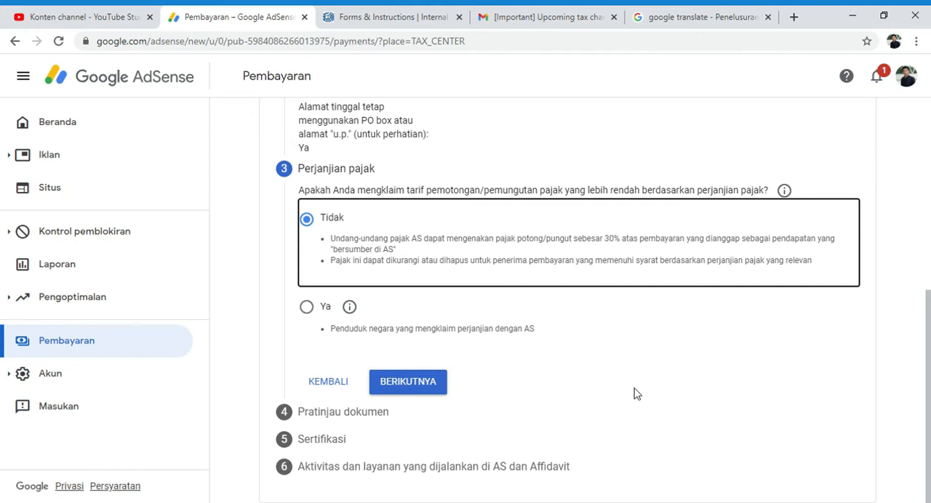
left_click(410, 387)
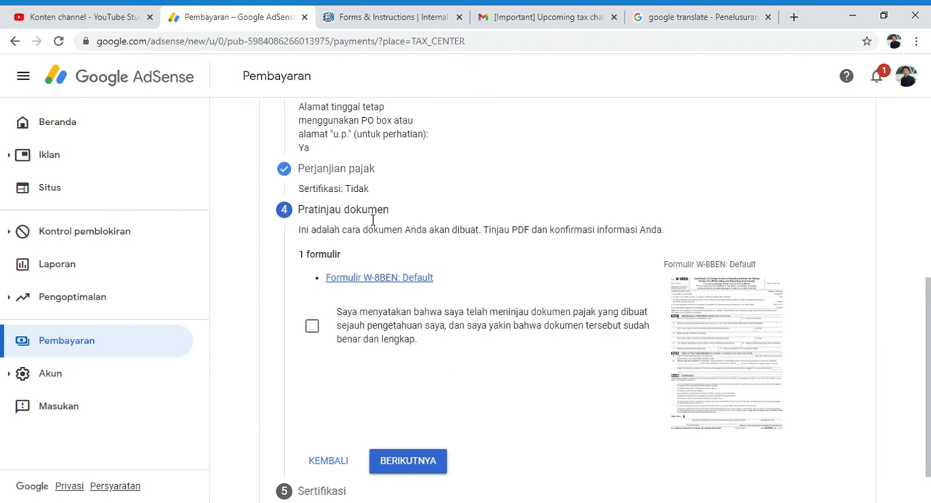
Step: Review the form summary and the generated Formulir W-8BEN: Default PDF, then close the PDF
scroll(372, 220, "up", 1)
scroll(367, 220, "up", 1)
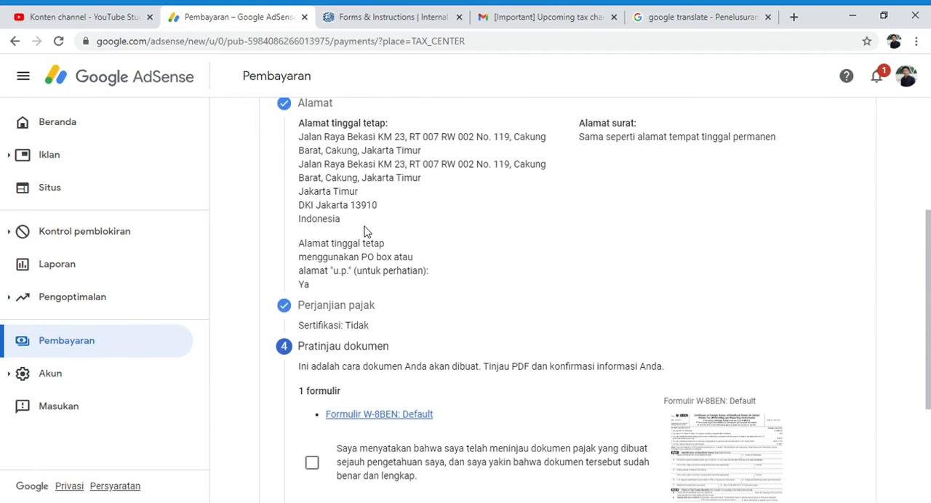
scroll(366, 231, "down", 3)
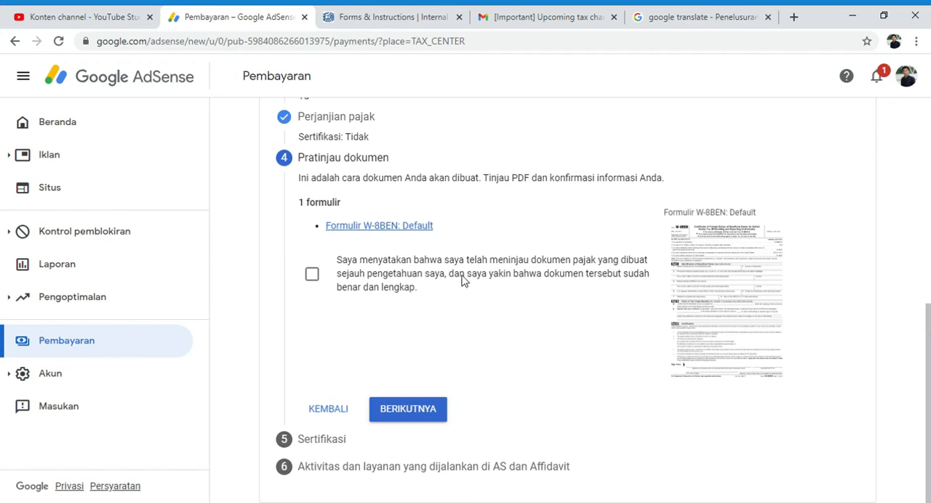
left_click(393, 227)
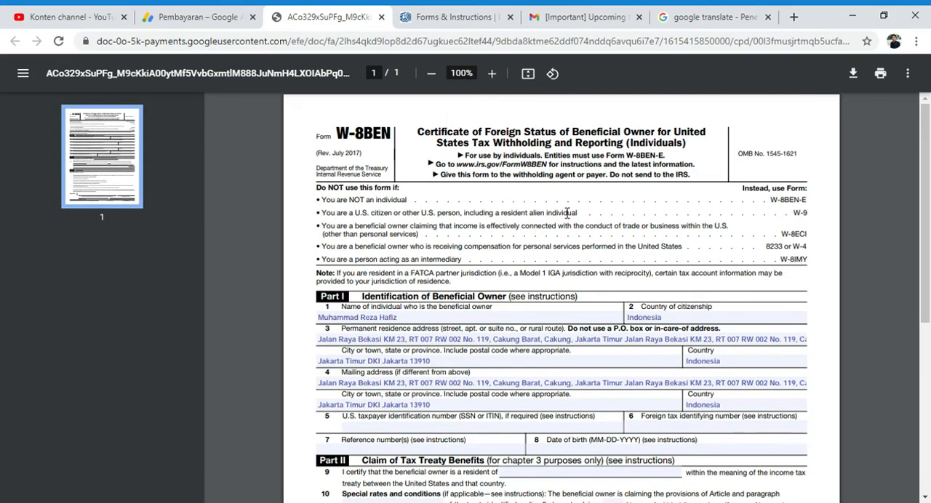
scroll(566, 213, "down", 1)
scroll(483, 194, "up", 1)
scroll(448, 218, "down", 5)
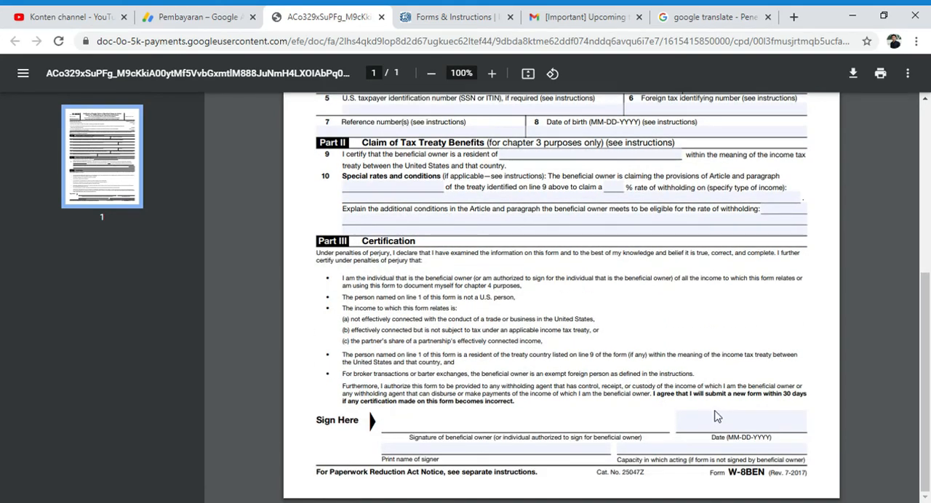
scroll(621, 402, "up", 5)
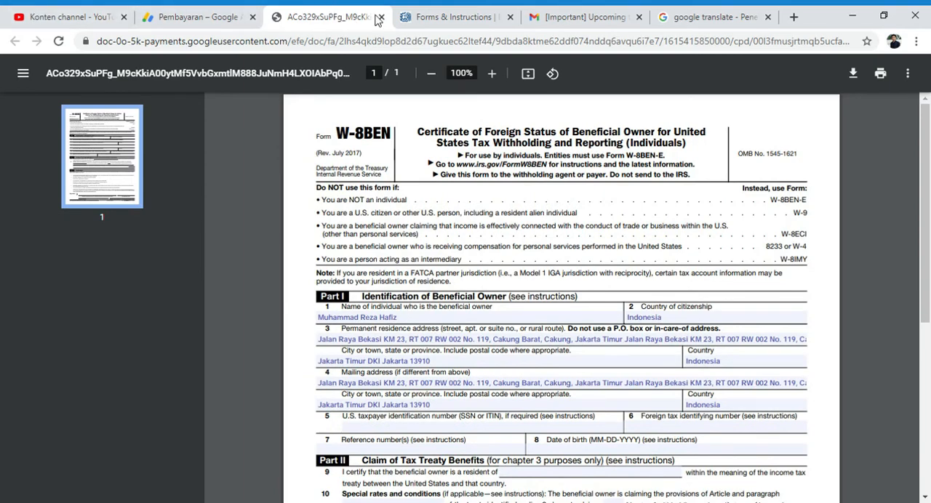
left_click(379, 18)
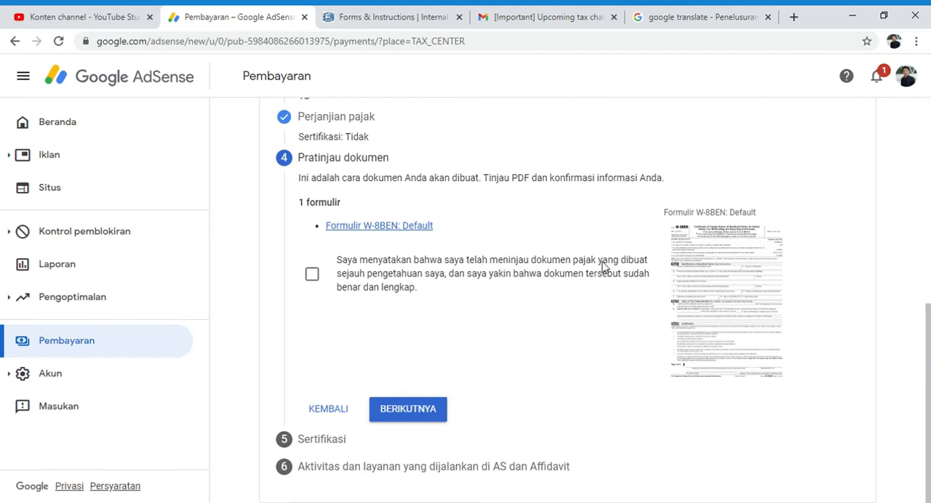
Step: Declare that the generated tax document has been reviewed and is correct and complete, and continue to the Sertifikasi section
left_click(312, 276)
left_click(408, 416)
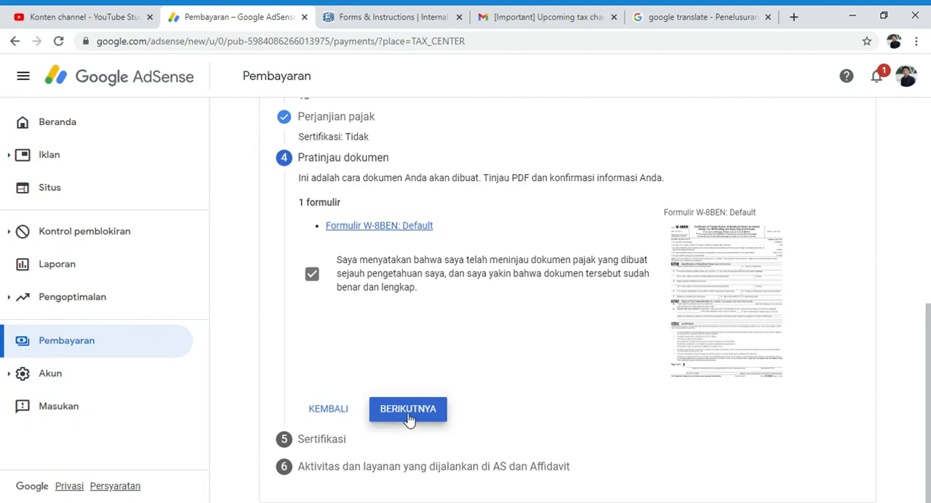
Step: Sign the Sertifikasi section with the full legal name and answer Ya to being the named signatory filling in the form on one's own behalf
scroll(386, 321, "down", 1)
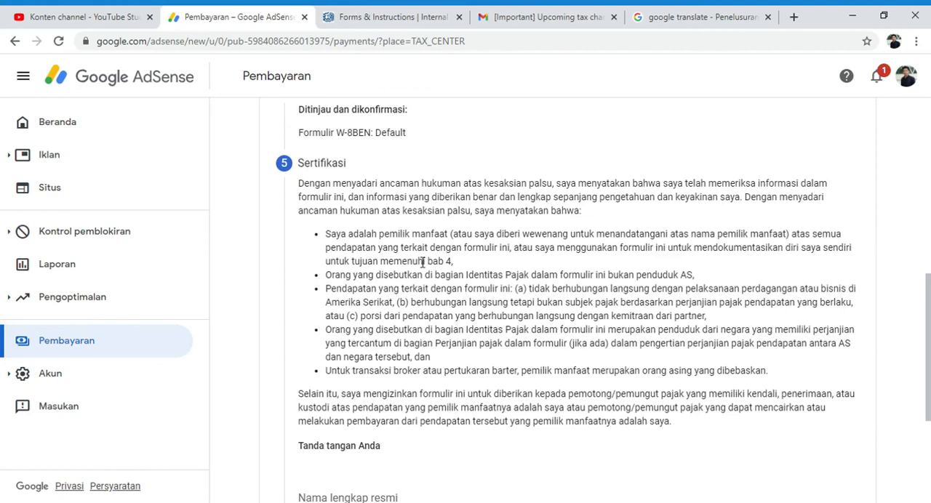
scroll(423, 262, "up", 4)
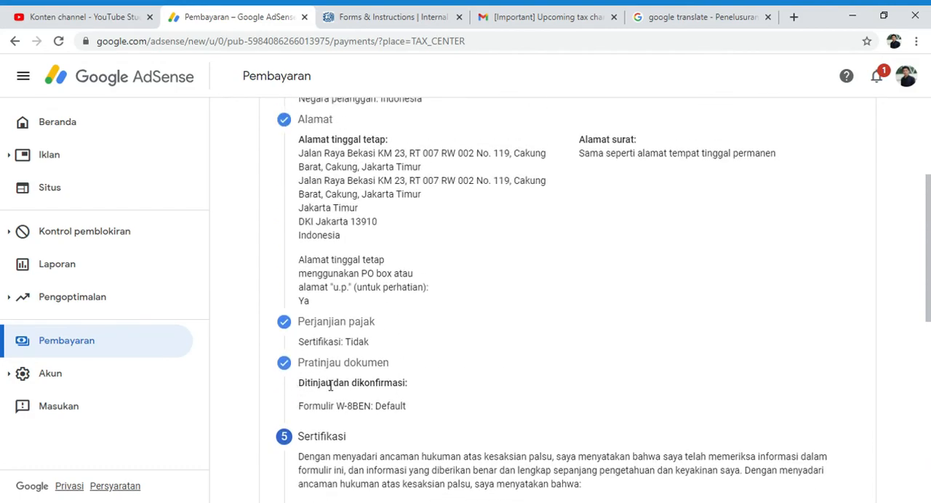
scroll(530, 424, "down", 1)
scroll(530, 424, "down", 4)
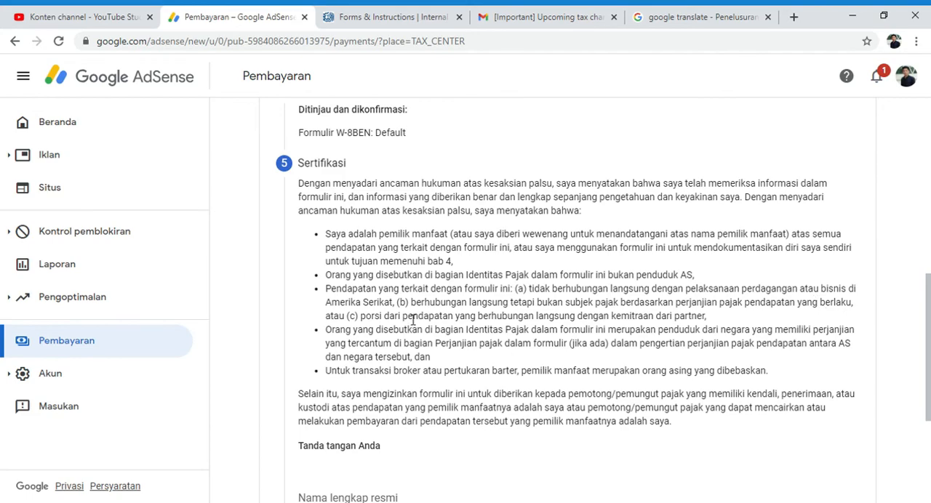
scroll(411, 403, "down", 3)
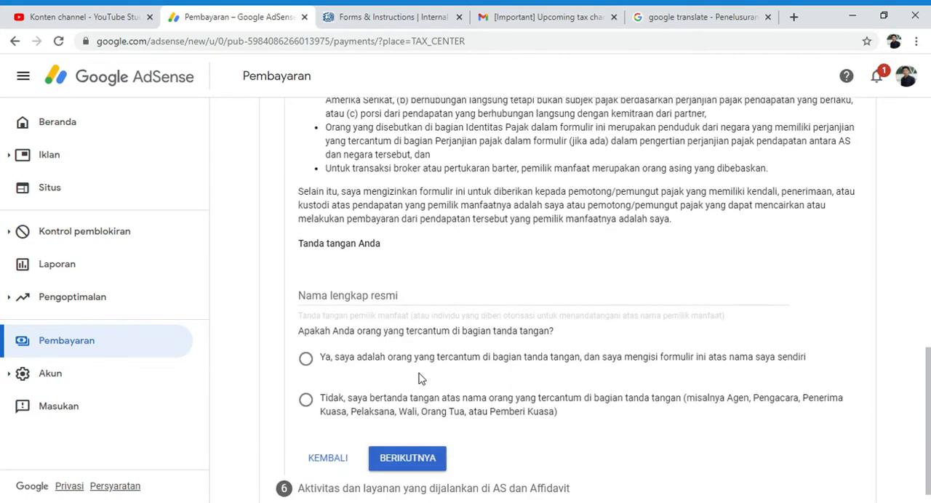
left_click(368, 301)
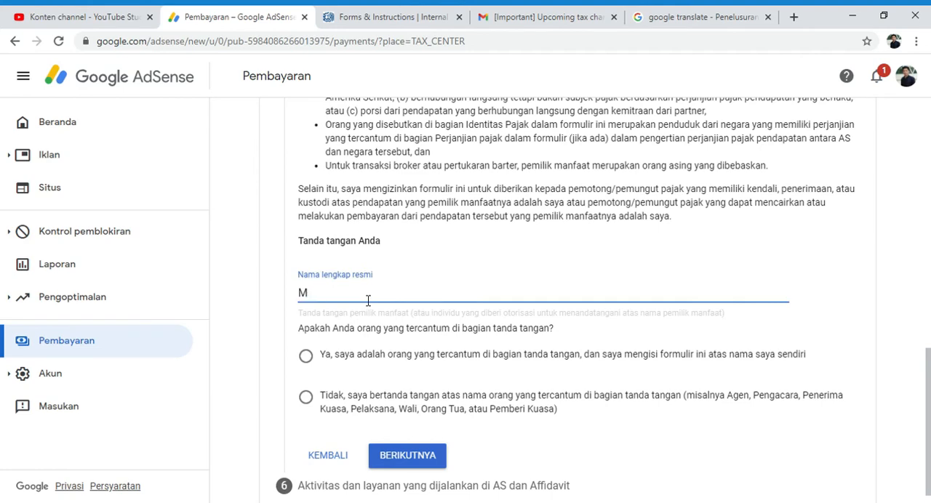
type("Muhammad Reza Hafiz")
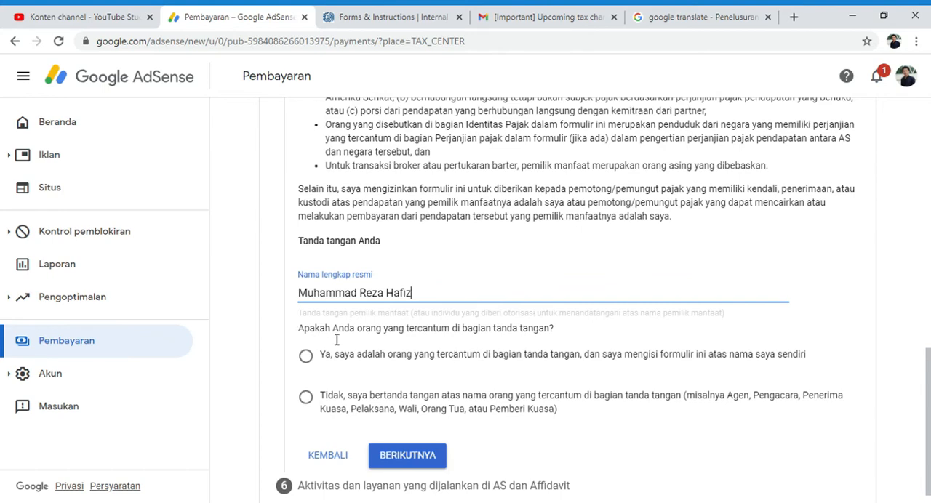
scroll(337, 339, "down", 1)
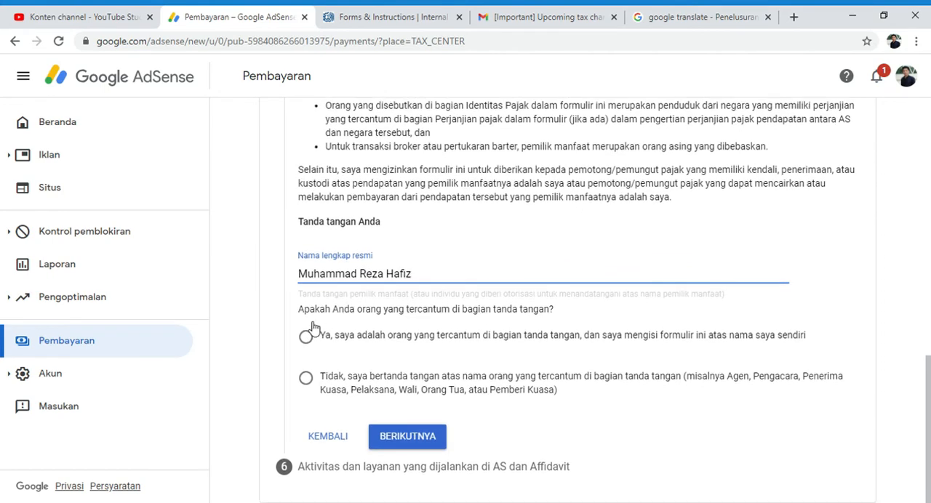
left_click(417, 298)
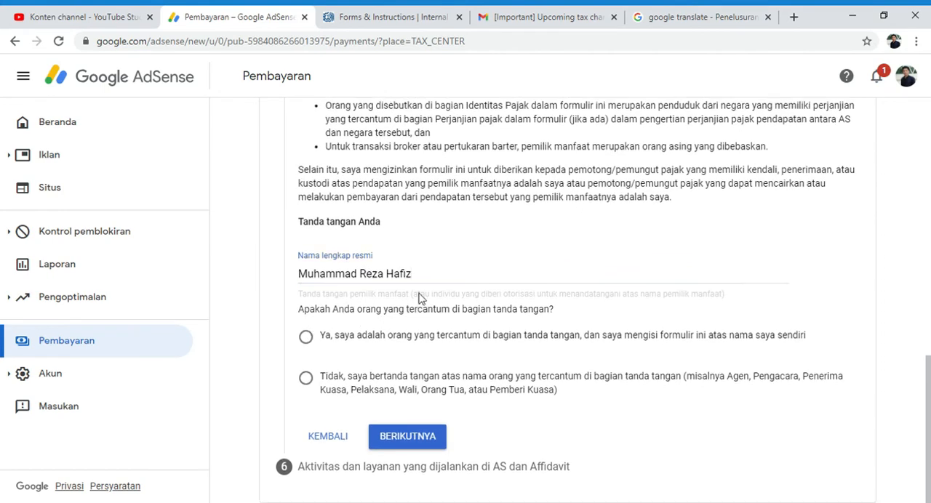
left_click(311, 339)
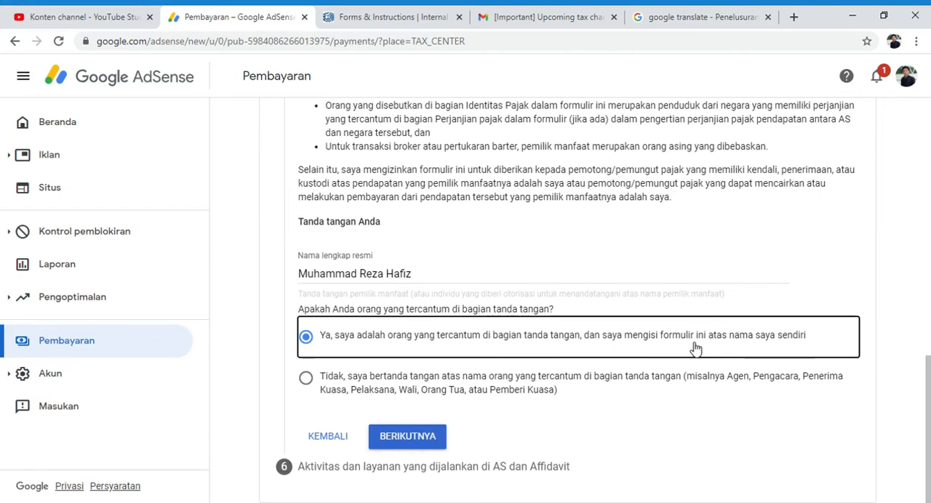
Step: Check the signature against the completed Identitas pajak section and continue to Aktivitas dan layanan yang dijalankan di AS dan Affidavit
scroll(509, 280, "up", 10)
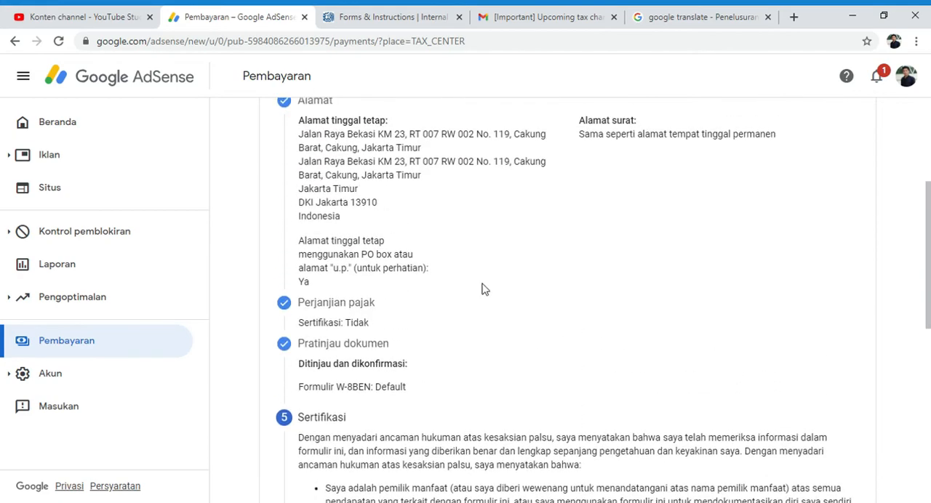
scroll(450, 298, "up", 3)
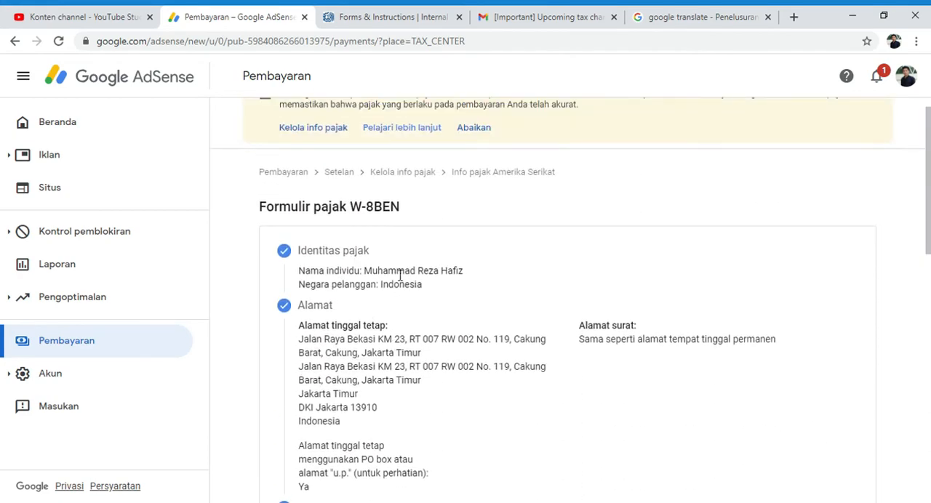
scroll(487, 327, "down", 4)
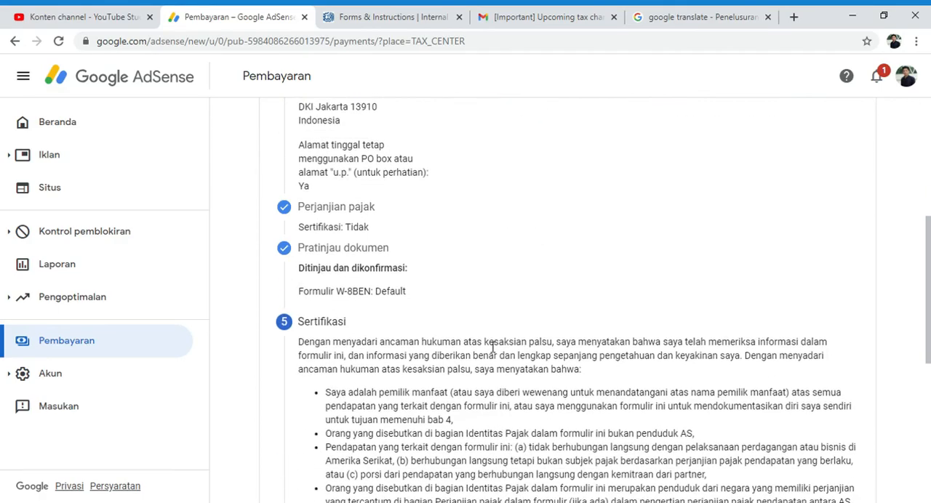
scroll(491, 347, "down", 5)
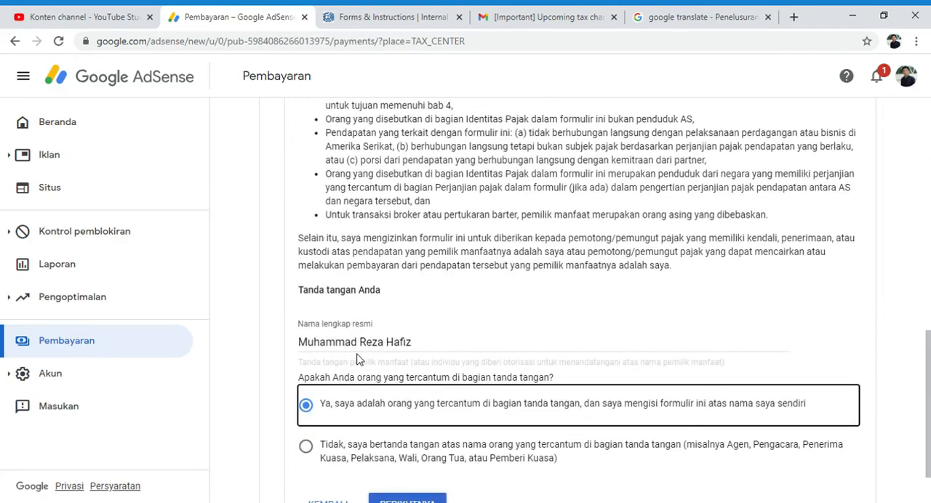
scroll(388, 349, "up", 9)
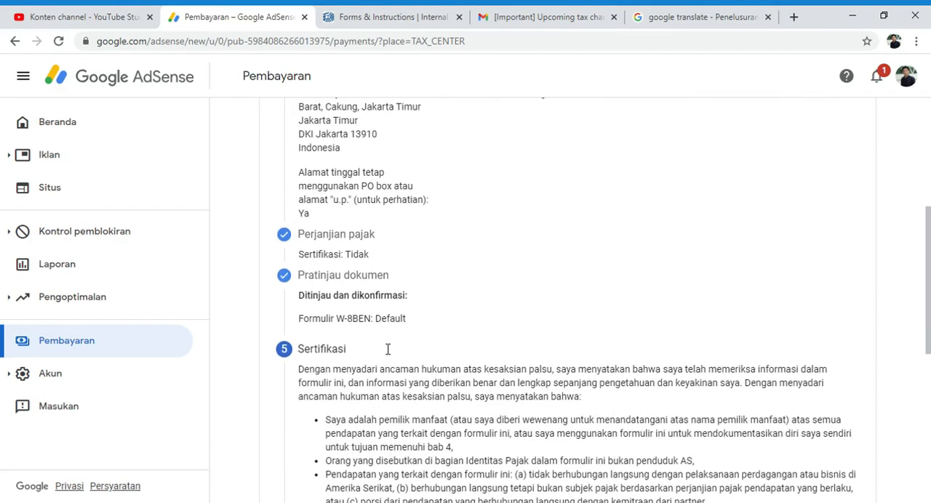
scroll(384, 349, "down", 9)
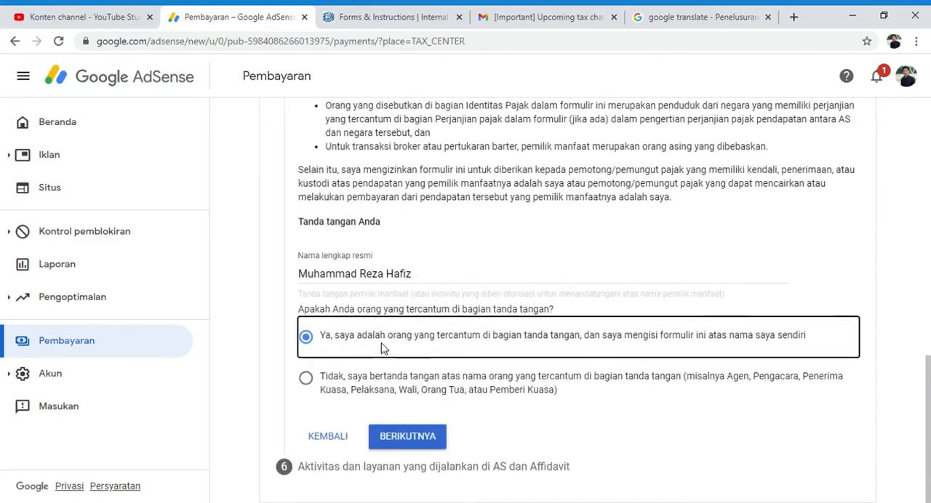
left_click(409, 436)
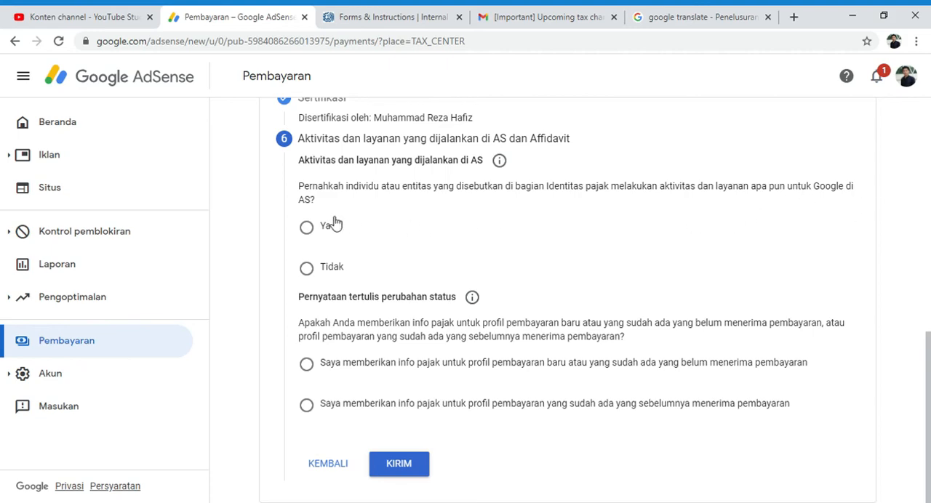
Step: Answer Tidak to performing activities and services for Google in the U.S. and declare that all services are performed outside the U.S
left_click(320, 270)
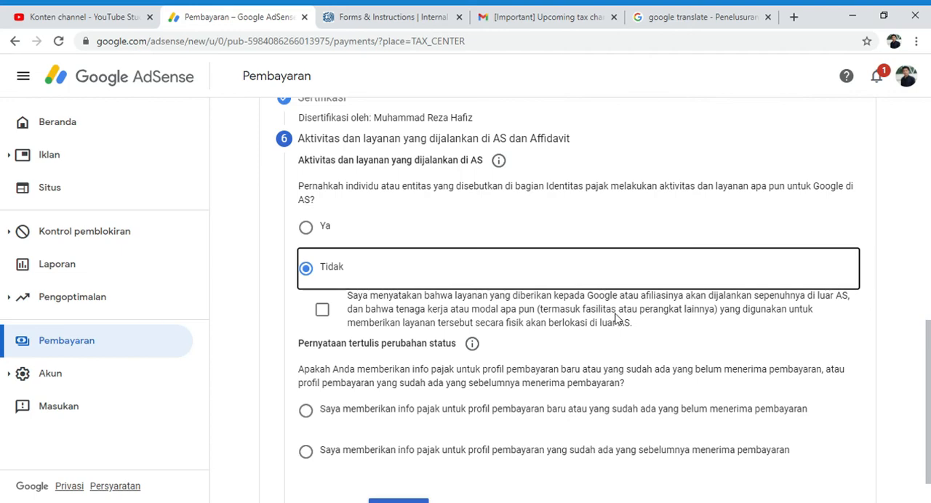
left_click(322, 310)
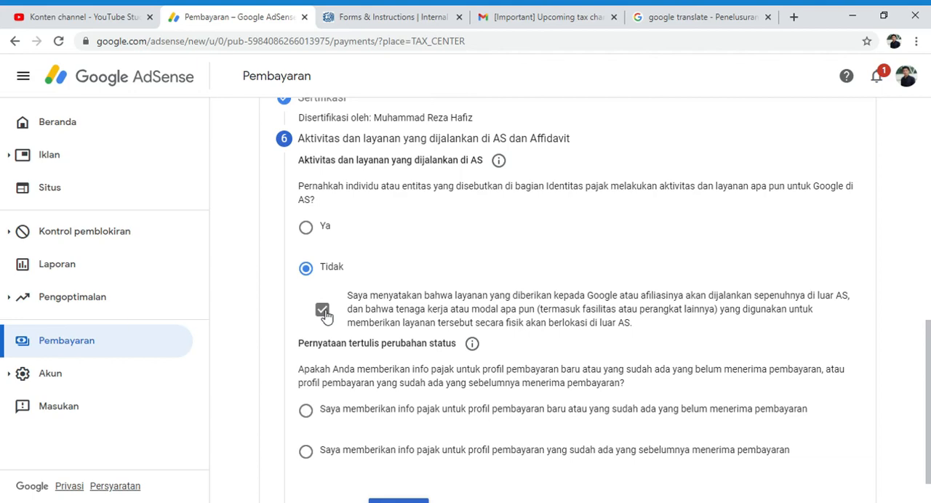
Step: Declare the tax info is for a new or existing payments profile that has not received payments, and submit the form
scroll(324, 313, "down", 1)
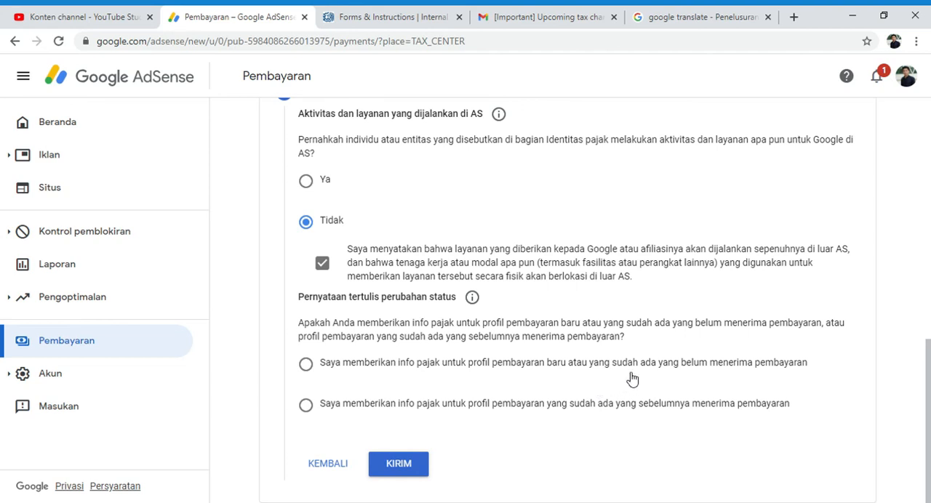
left_click(307, 368)
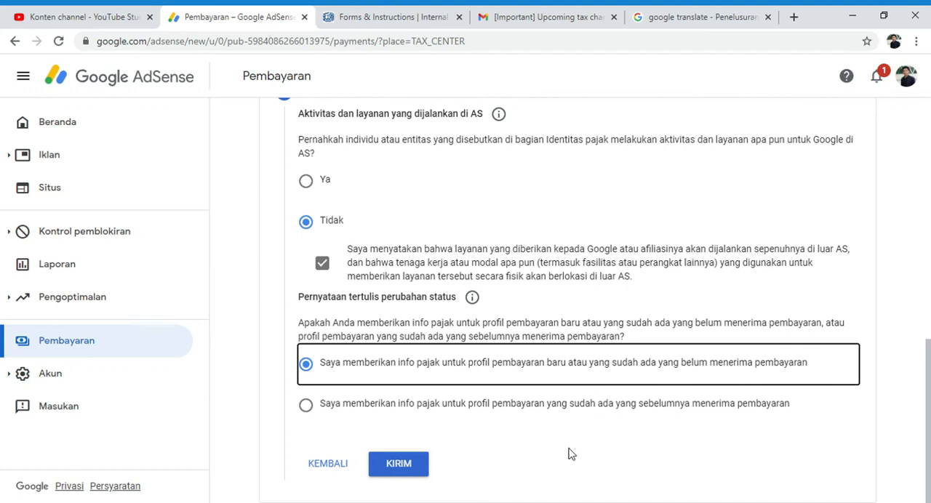
left_click(409, 464)
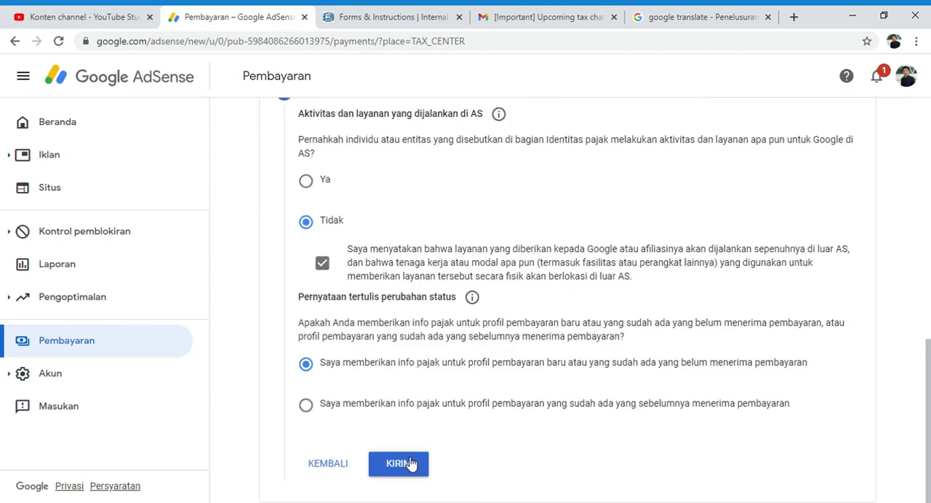
left_click(410, 463)
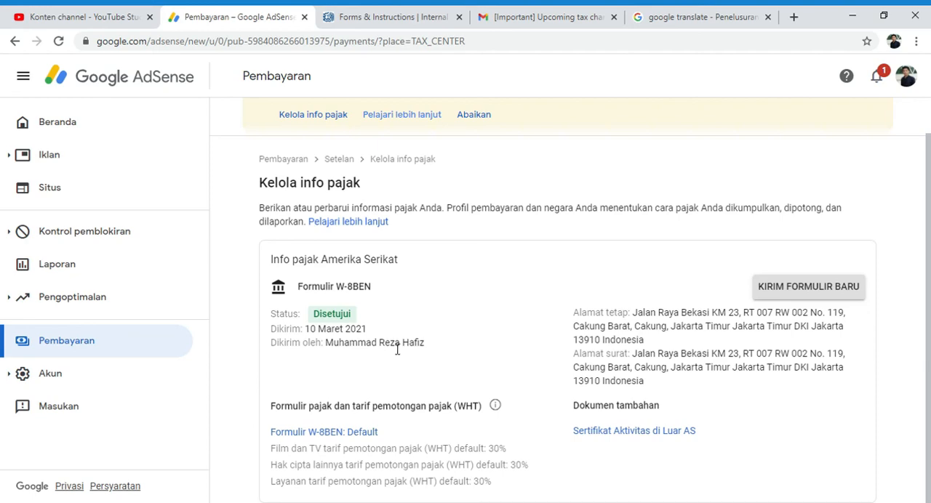
Step: Examine the option to send a new form, cancel it, and review the submitted W-8BEN's status and withholding rates
left_click(802, 297)
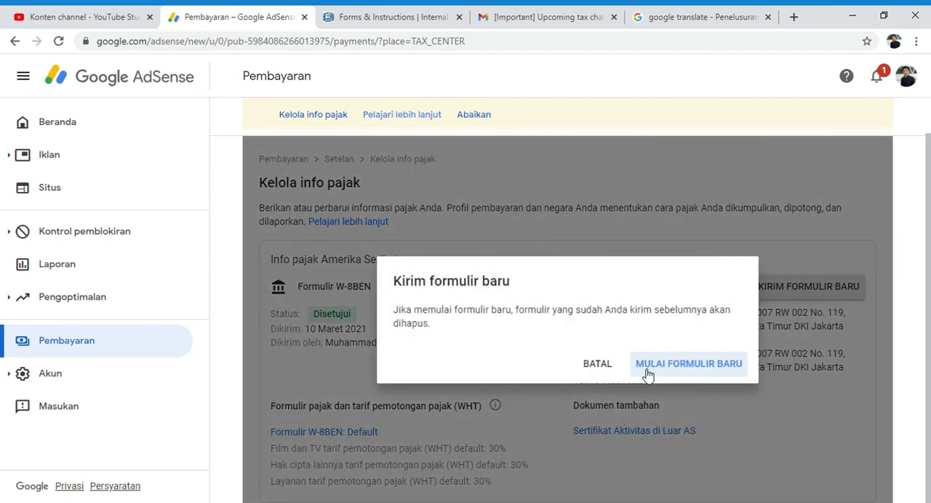
left_click(591, 367)
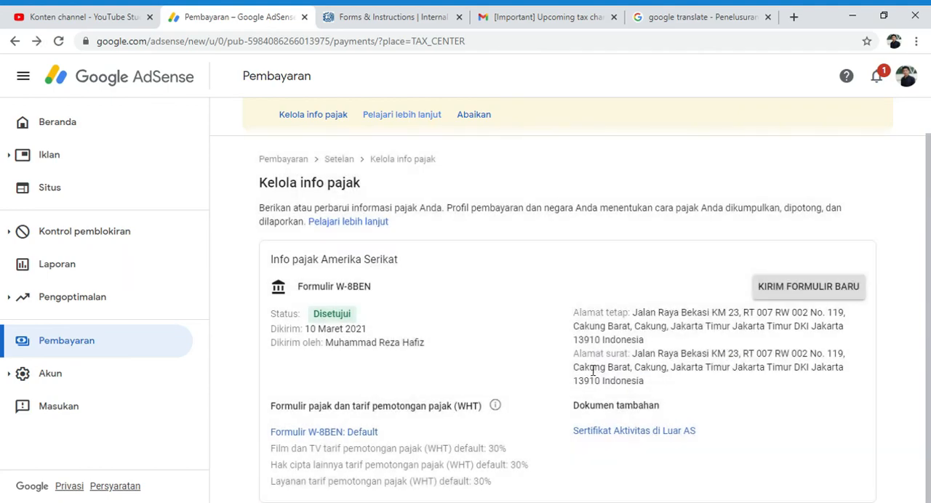
scroll(593, 371, "up", 1)
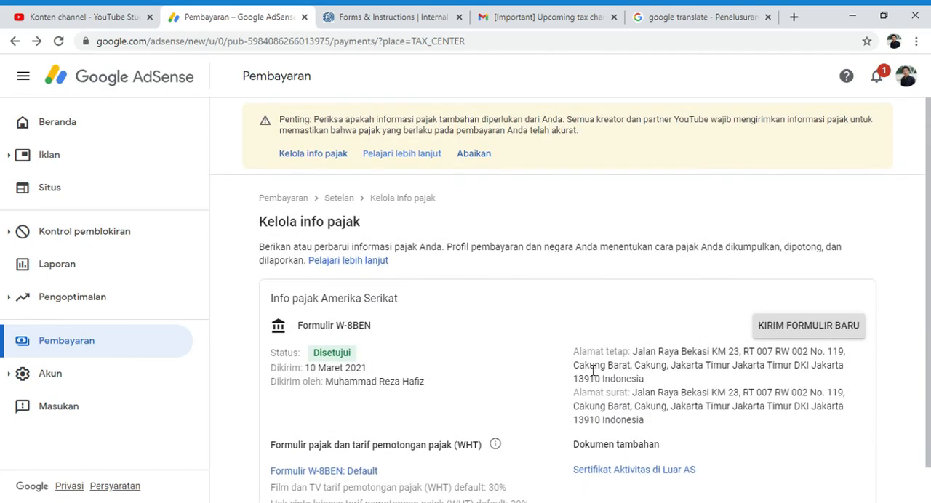
scroll(593, 370, "down", 1)
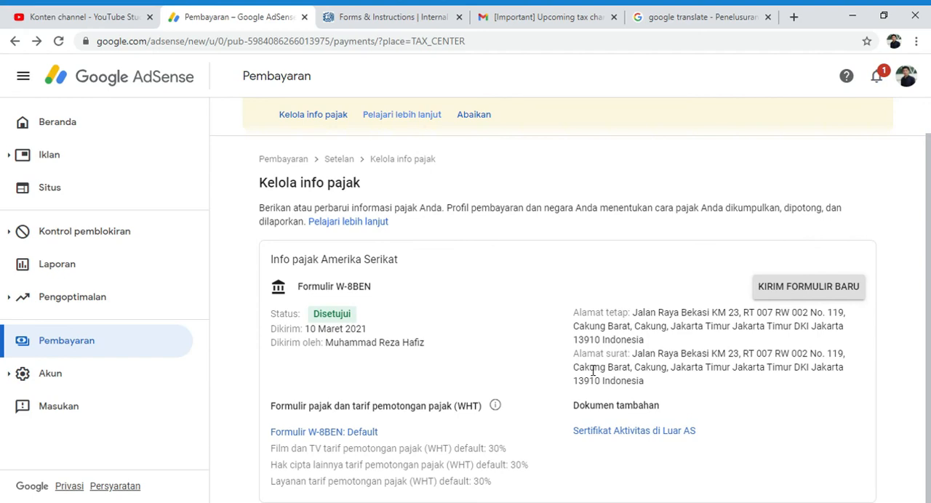